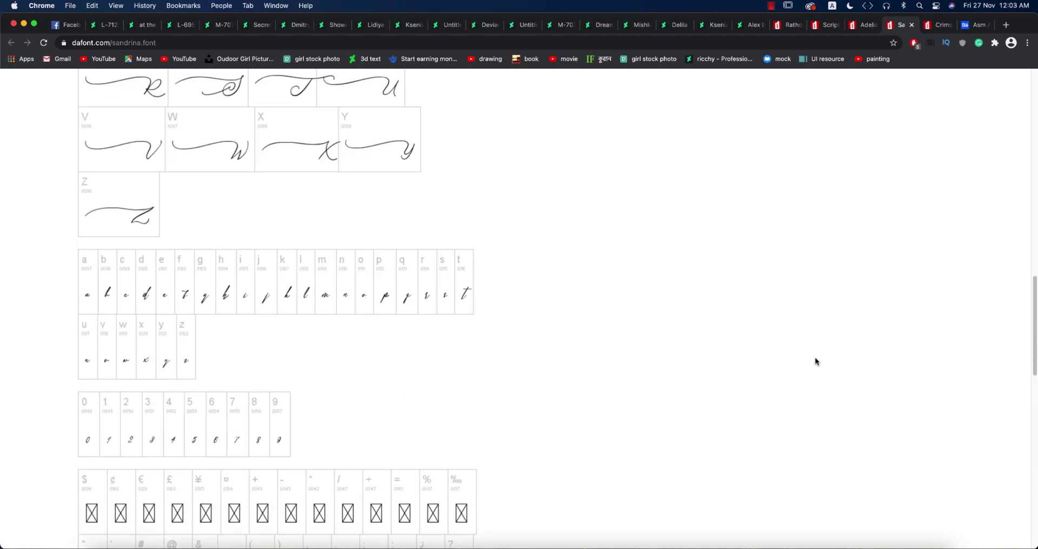
{"action": "scroll", "coordinate": [816, 359], "scroll_direction": "up", "scroll_amount": 15}
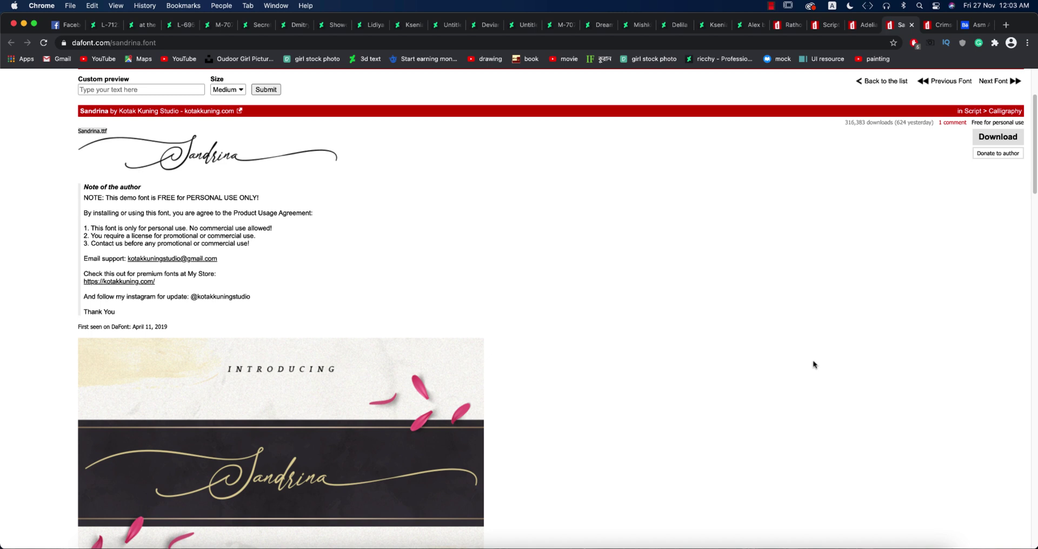
Scroll through the Sandrina font page to review its preview.
{"action": "scroll", "coordinate": [817, 367], "scroll_direction": "down", "scroll_amount": 10}
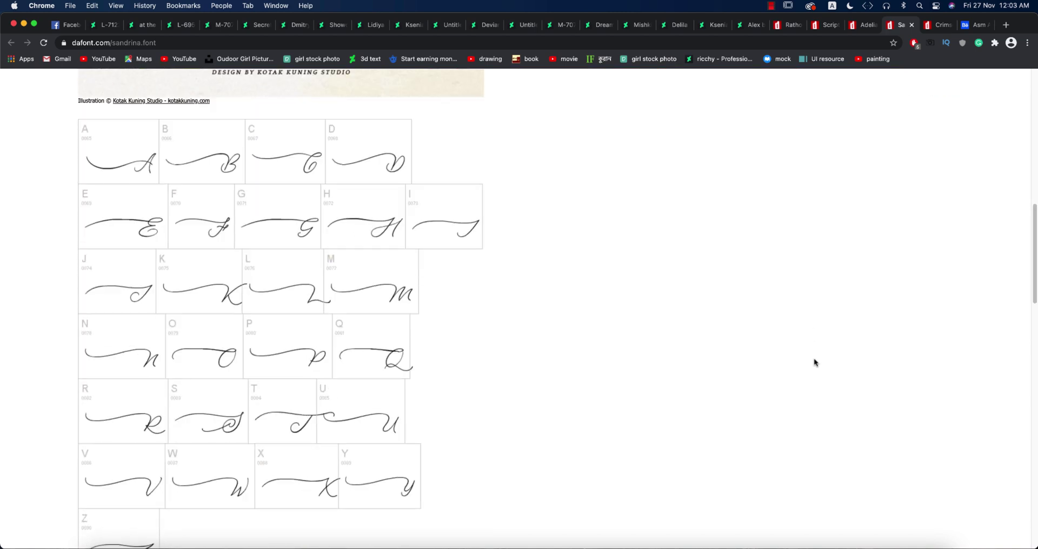
{"action": "scroll", "coordinate": [815, 361], "scroll_direction": "down", "scroll_amount": 15}
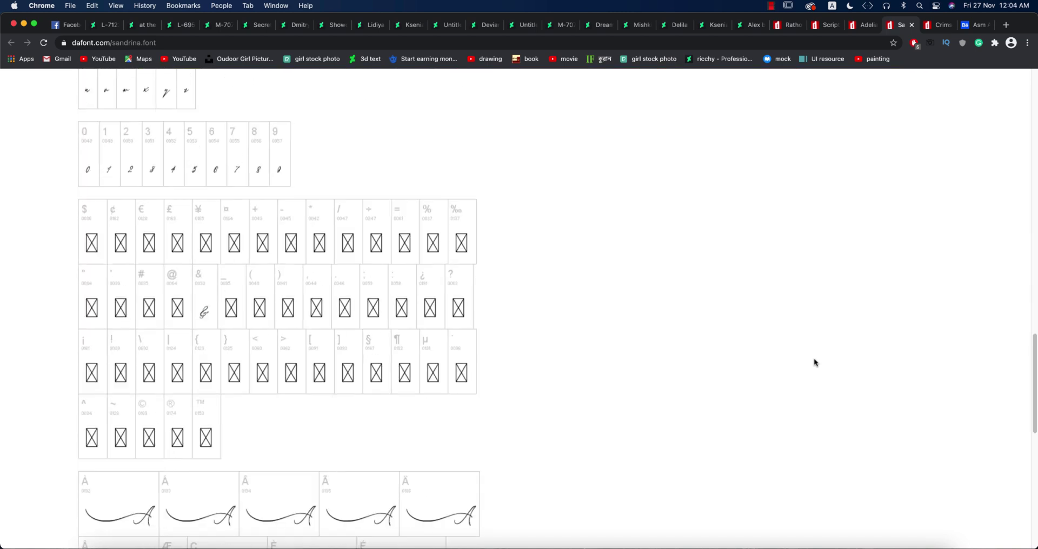
{"action": "scroll", "coordinate": [814, 359], "scroll_direction": "down", "scroll_amount": 5}
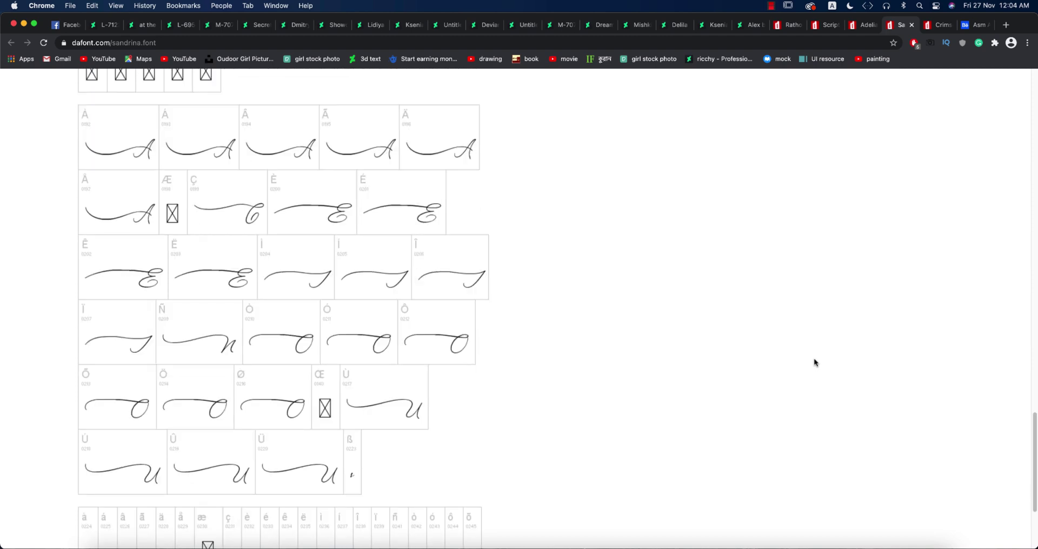
{"action": "scroll", "coordinate": [814, 359], "scroll_direction": "down", "scroll_amount": 5}
{"action": "key", "text": "super+Up"}
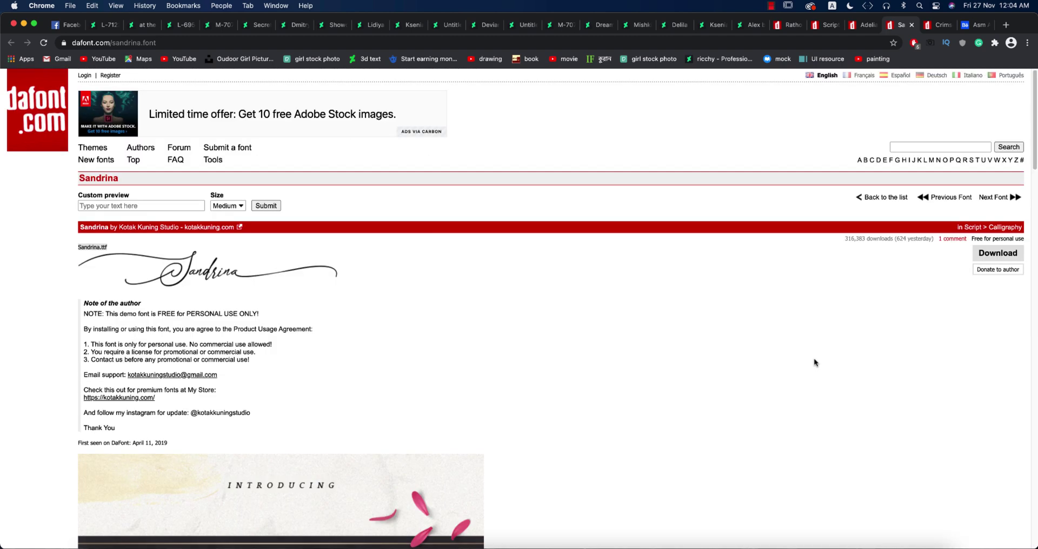
{"action": "scroll", "coordinate": [814, 360], "scroll_direction": "down", "scroll_amount": 6}
{"action": "scroll", "coordinate": [814, 358], "scroll_direction": "up", "scroll_amount": 6}
Open the Script font list and the Adelia font page, scrolling through its glyphs.
{"action": "left_click", "coordinate": [811, 30]}
{"action": "scroll", "coordinate": [610, 355], "scroll_direction": "up", "scroll_amount": 10}
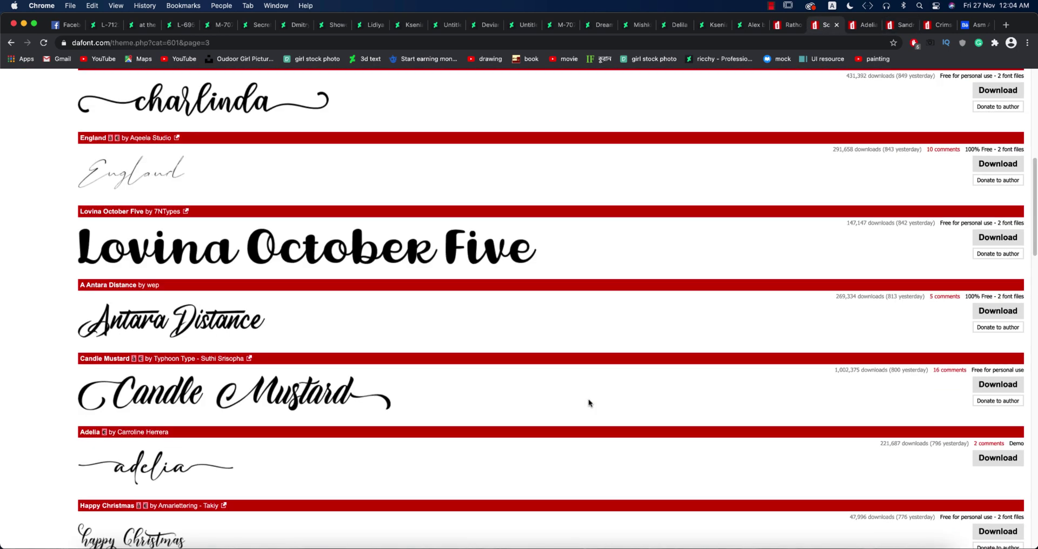
{"action": "scroll", "coordinate": [589, 403], "scroll_direction": "up", "scroll_amount": 8}
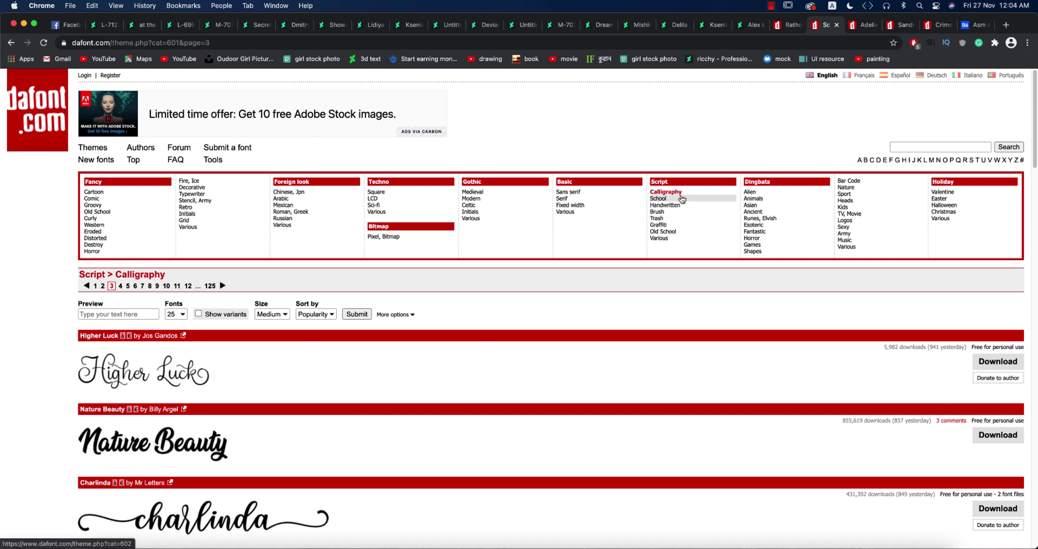
{"action": "left_click", "coordinate": [865, 21]}
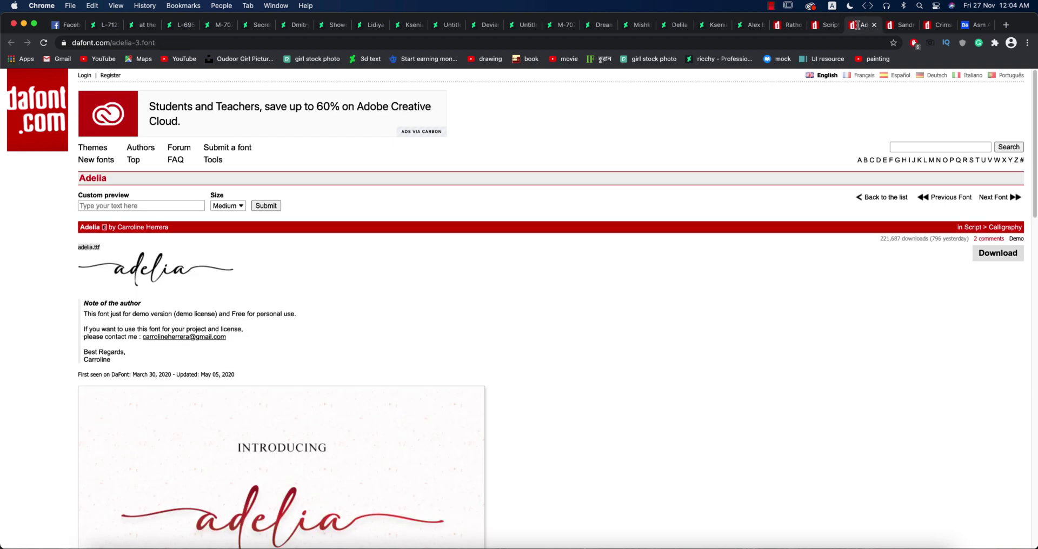
{"action": "scroll", "coordinate": [563, 324], "scroll_direction": "down", "scroll_amount": 10}
{"action": "scroll", "coordinate": [564, 326], "scroll_direction": "down", "scroll_amount": 4}
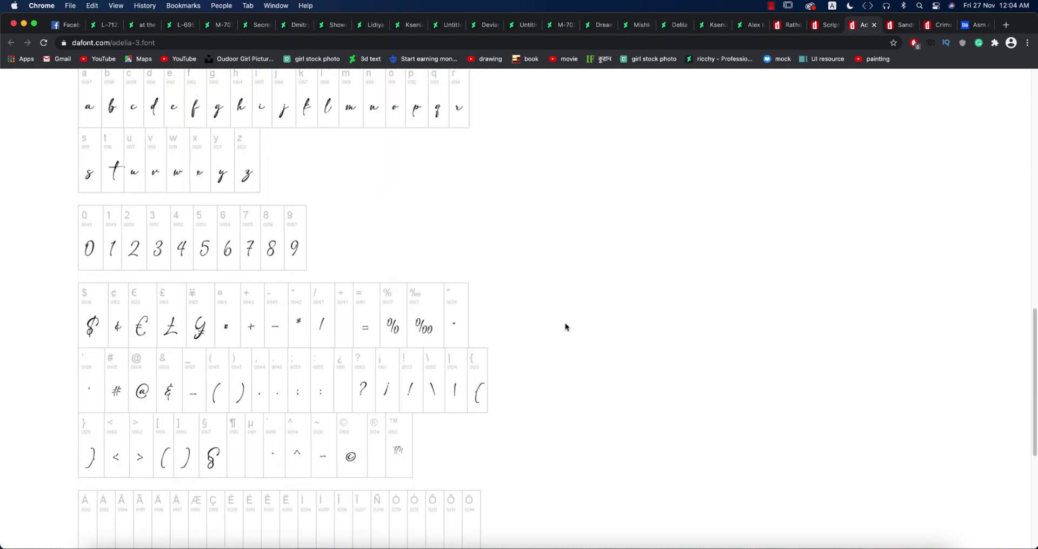
{"action": "scroll", "coordinate": [566, 326], "scroll_direction": "up", "scroll_amount": 15}
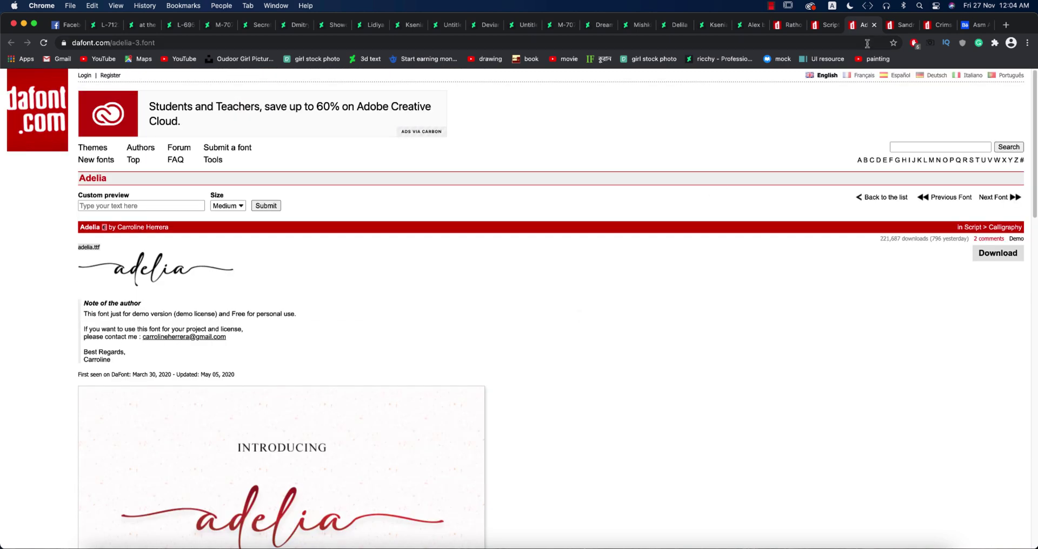
Return to the Sandrina font page and scroll down its preview.
{"action": "left_click", "coordinate": [899, 25]}
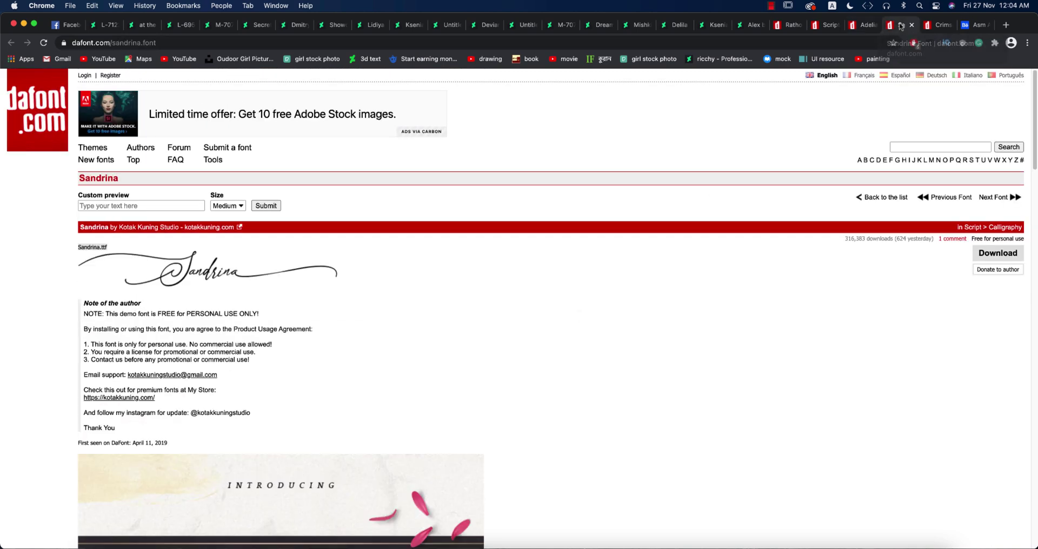
{"action": "scroll", "coordinate": [217, 278], "scroll_direction": "down", "scroll_amount": 5}
{"action": "scroll", "coordinate": [217, 278], "scroll_direction": "down", "scroll_amount": 3}
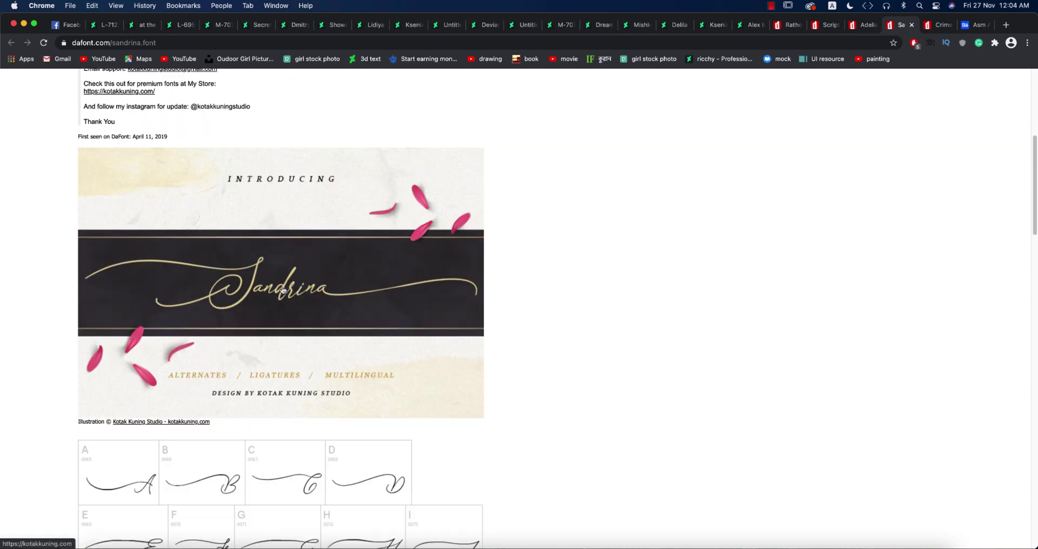
{"action": "scroll", "coordinate": [649, 384], "scroll_direction": "down", "scroll_amount": 5}
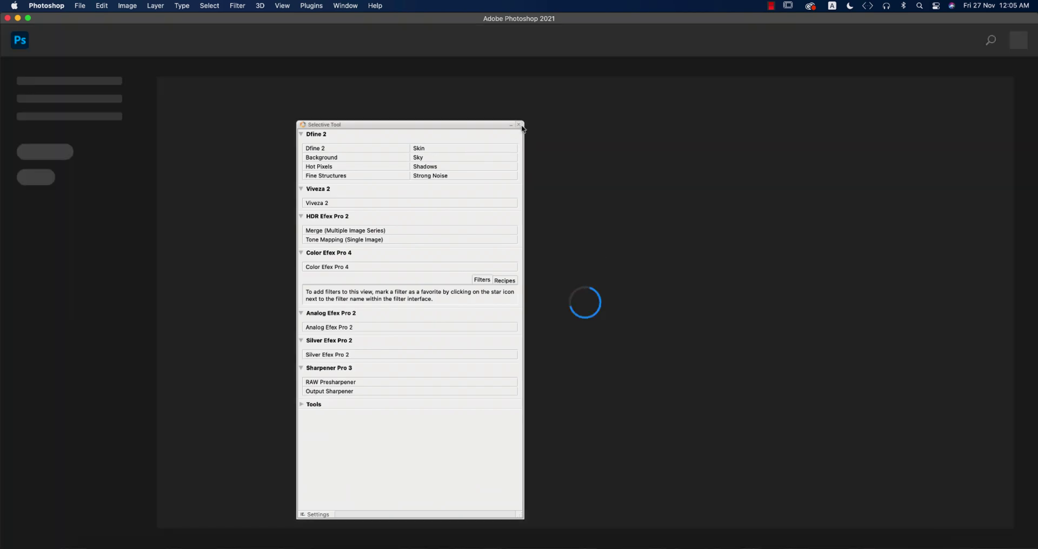
Close the plug-in panel and create a 2000 × 2000 px, 300 ppi document named 'photo logo'.
{"action": "left_click", "coordinate": [519, 125]}
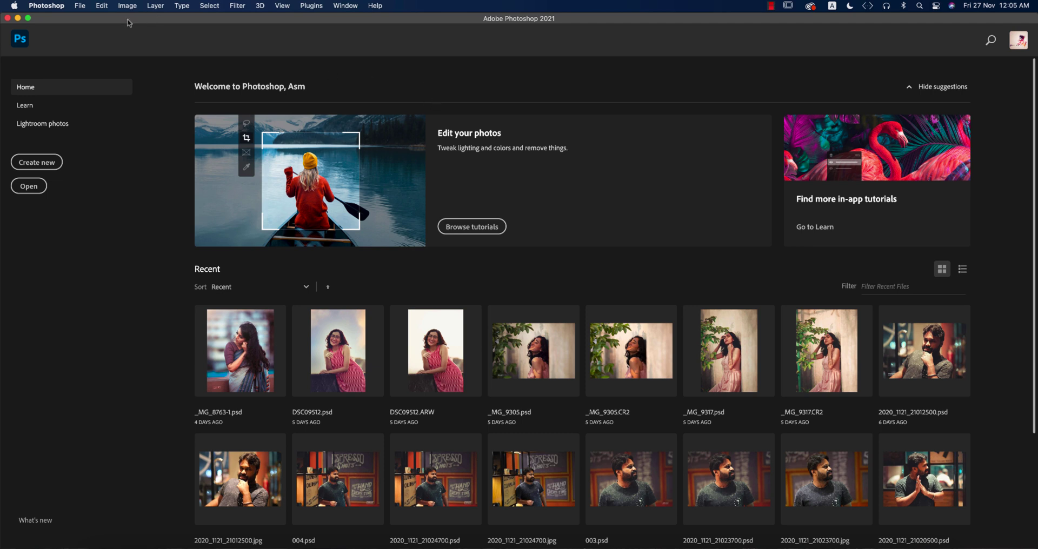
{"action": "left_click", "coordinate": [80, 6]}
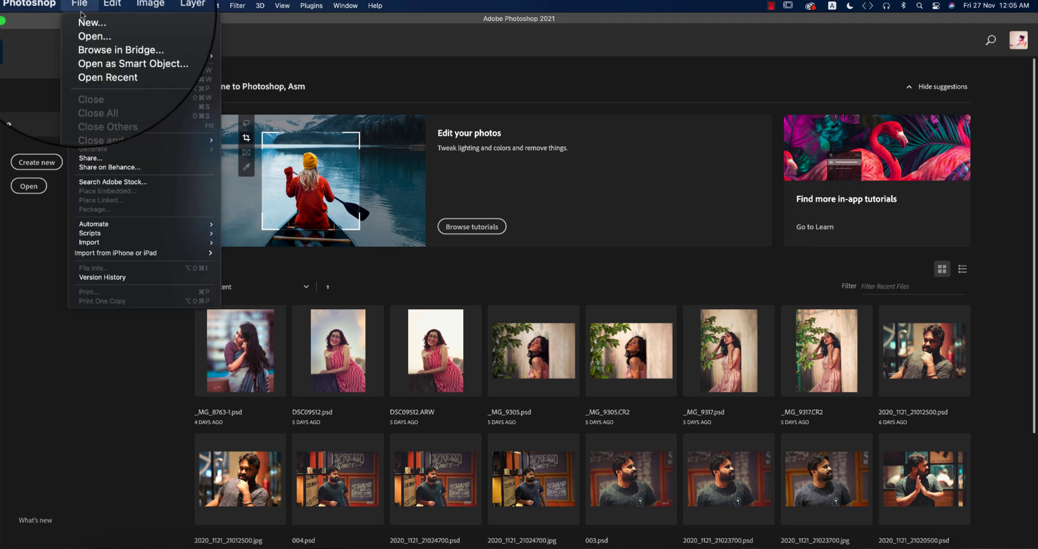
{"action": "left_click", "coordinate": [82, 20]}
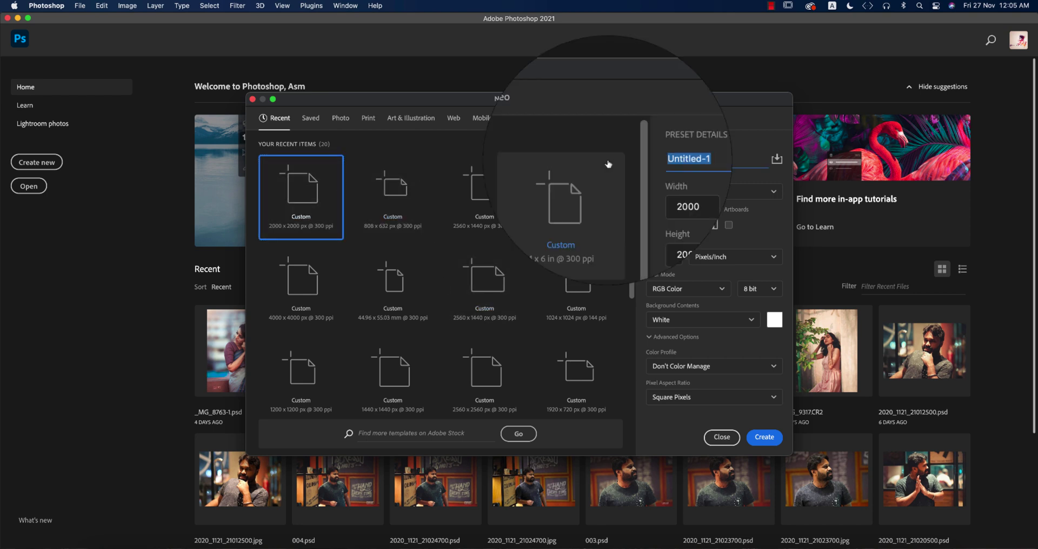
{"action": "left_click", "coordinate": [669, 260]}
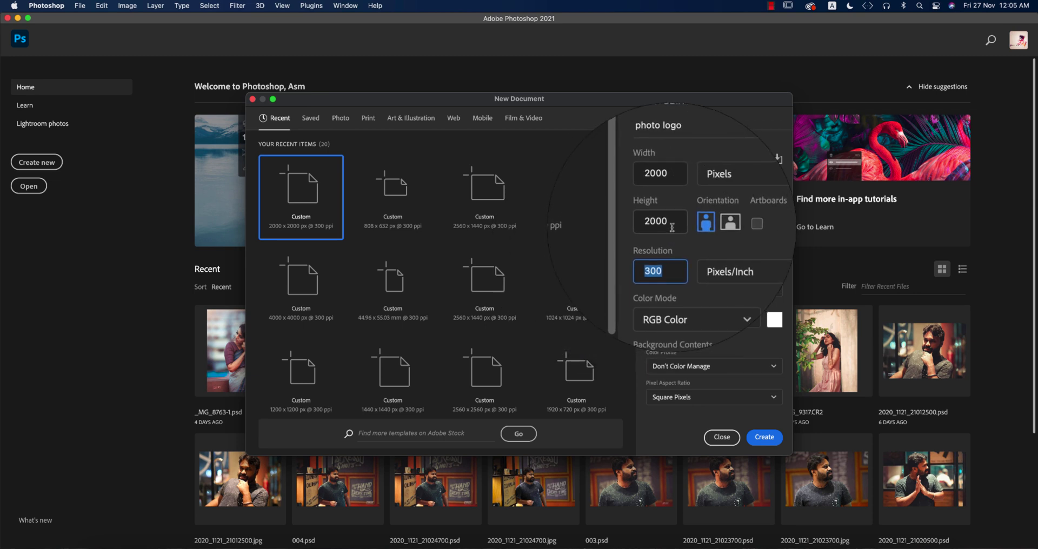
{"action": "key", "text": "shift+Tab"}
{"action": "key", "text": "shift+Tab"}
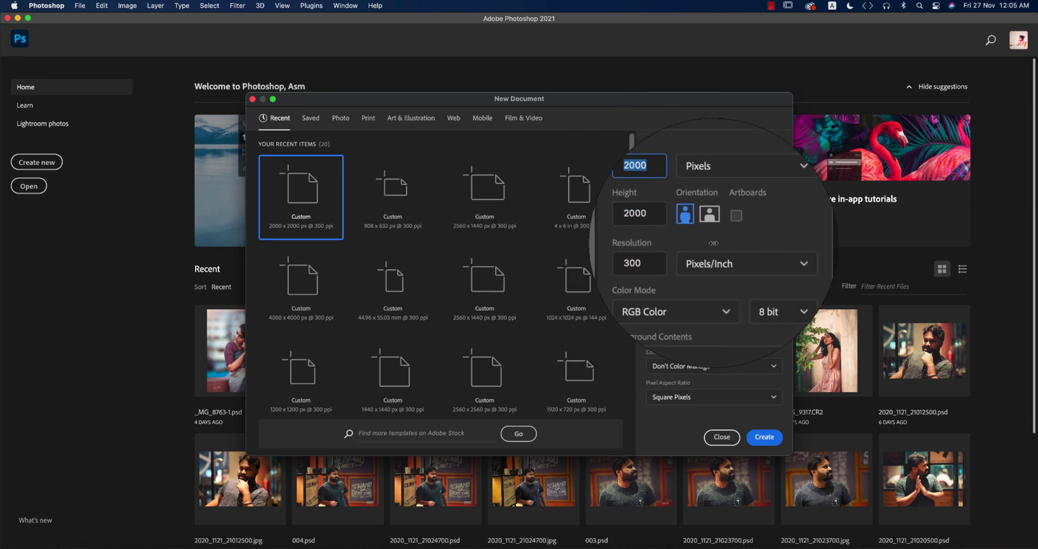
{"action": "left_click", "coordinate": [764, 441]}
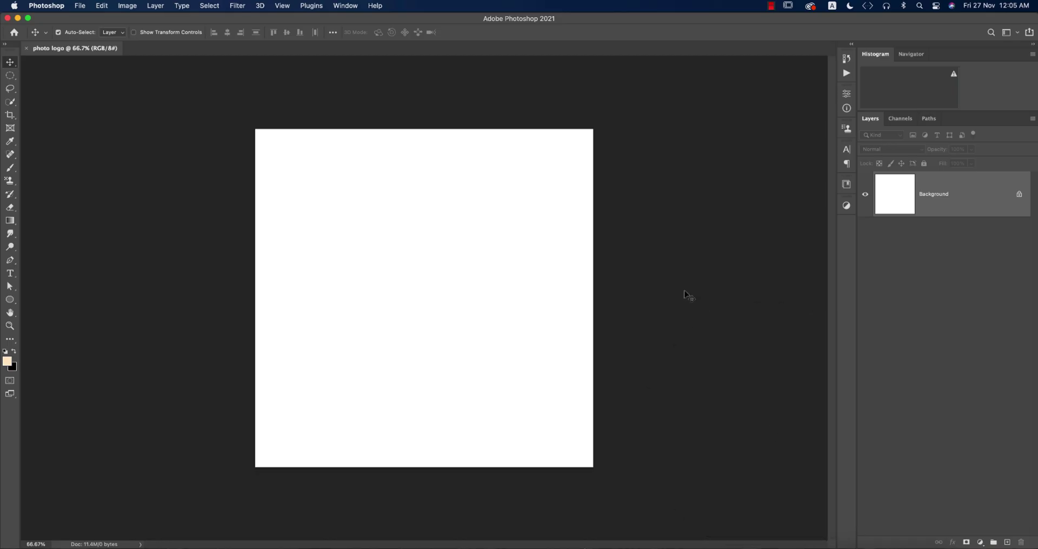
Unlock the Background layer into Layer 0, then return to the Sandrina page in Chrome.
{"action": "left_click", "coordinate": [1019, 196]}
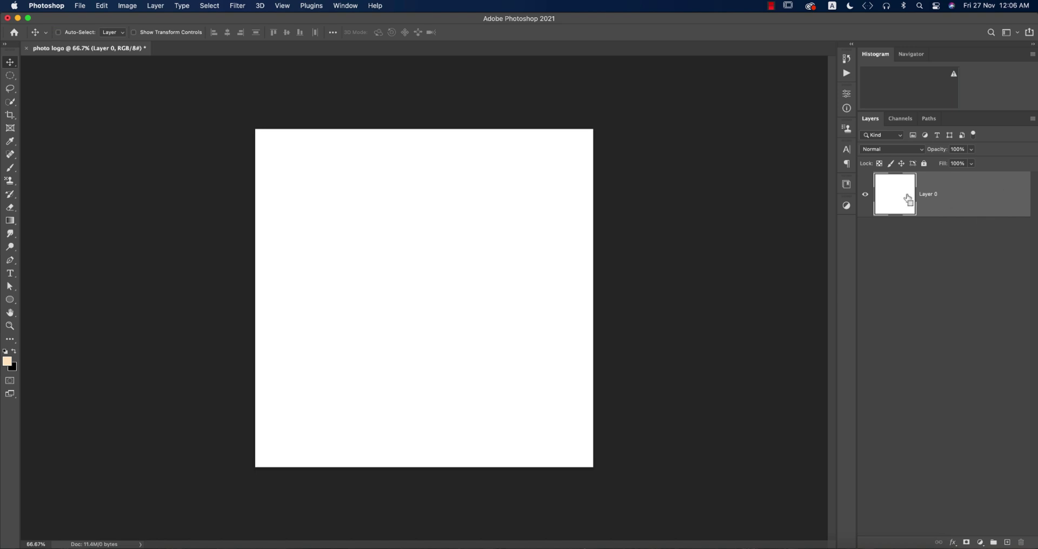
{"action": "key", "text": "super+z"}
{"action": "left_click", "coordinate": [1019, 196]}
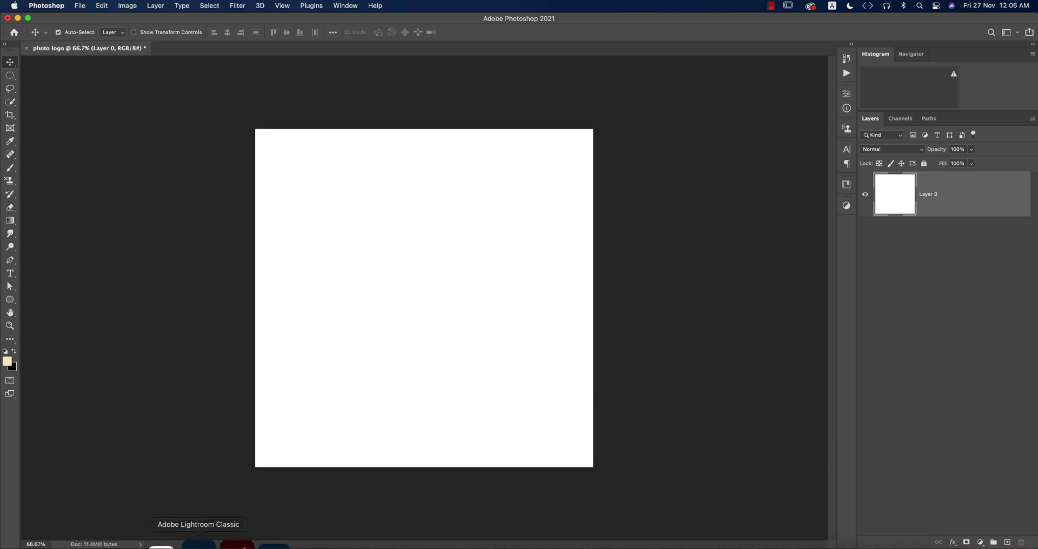
{"action": "left_click", "coordinate": [174, 542]}
{"action": "scroll", "coordinate": [637, 489], "scroll_direction": "up", "scroll_amount": 15}
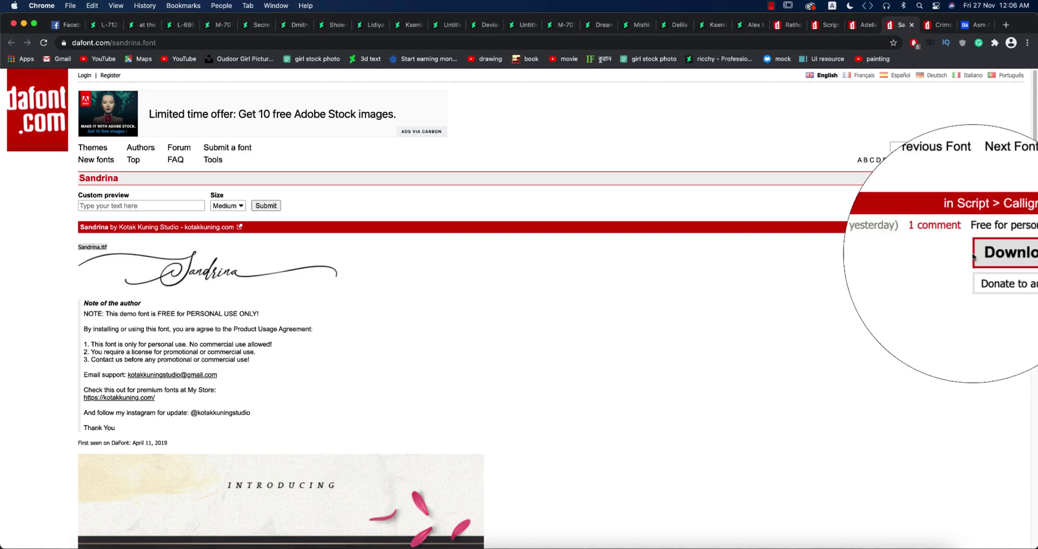
Download the Sandrina font from DaFont, saving it as sandrina.zip.
{"action": "left_click", "coordinate": [113, 43]}
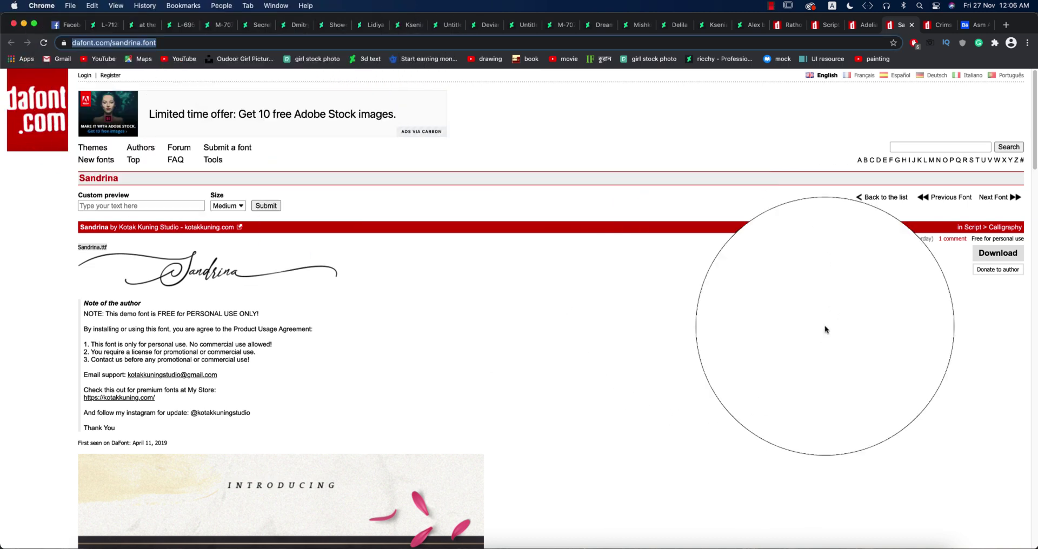
{"action": "left_click", "coordinate": [988, 259]}
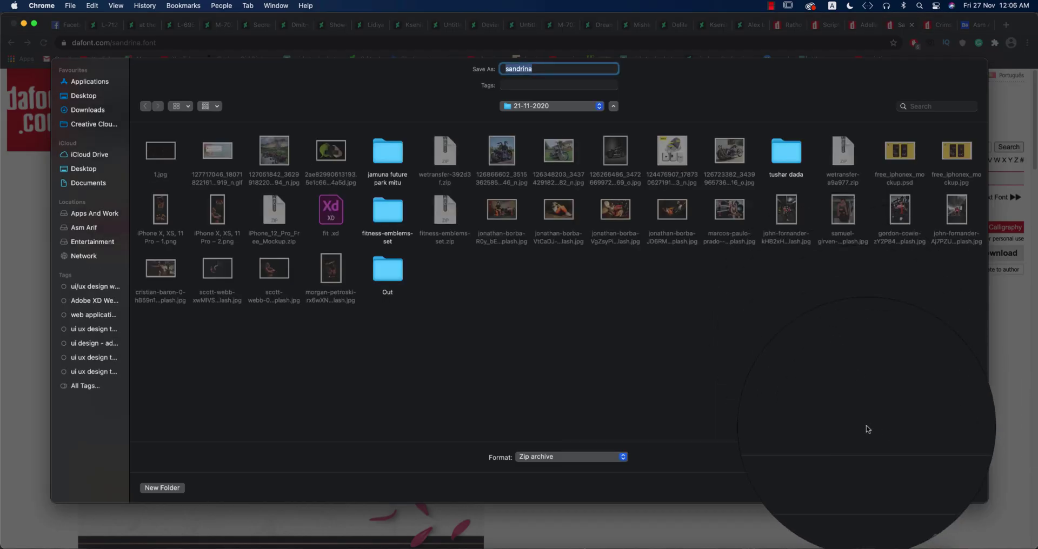
{"action": "left_click", "coordinate": [961, 492]}
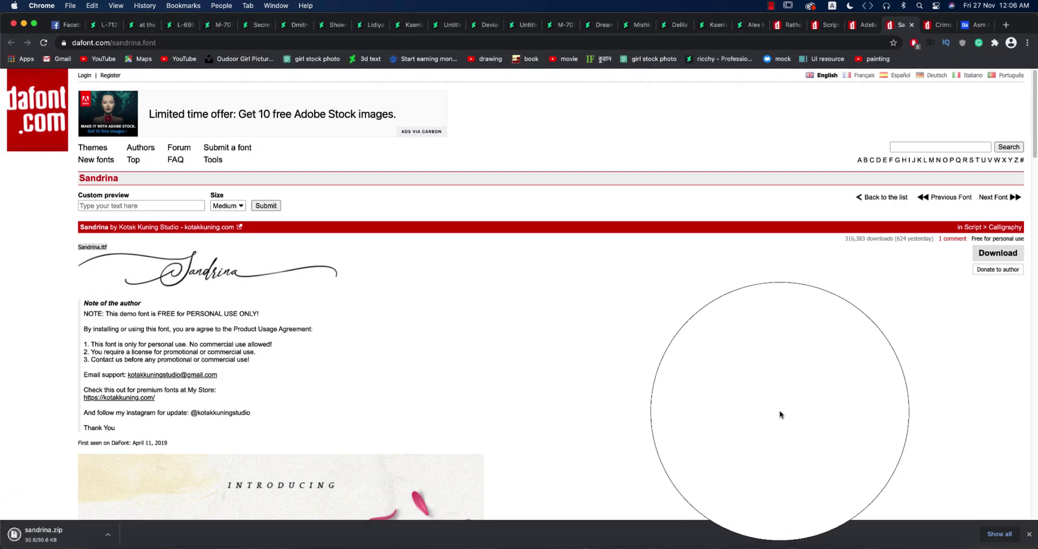
Reveal sandrina.zip in Finder, unzip it, and open Sandrina.ttf in Font Book.
{"action": "right_click", "coordinate": [46, 522]}
{"action": "left_click", "coordinate": [47, 522]}
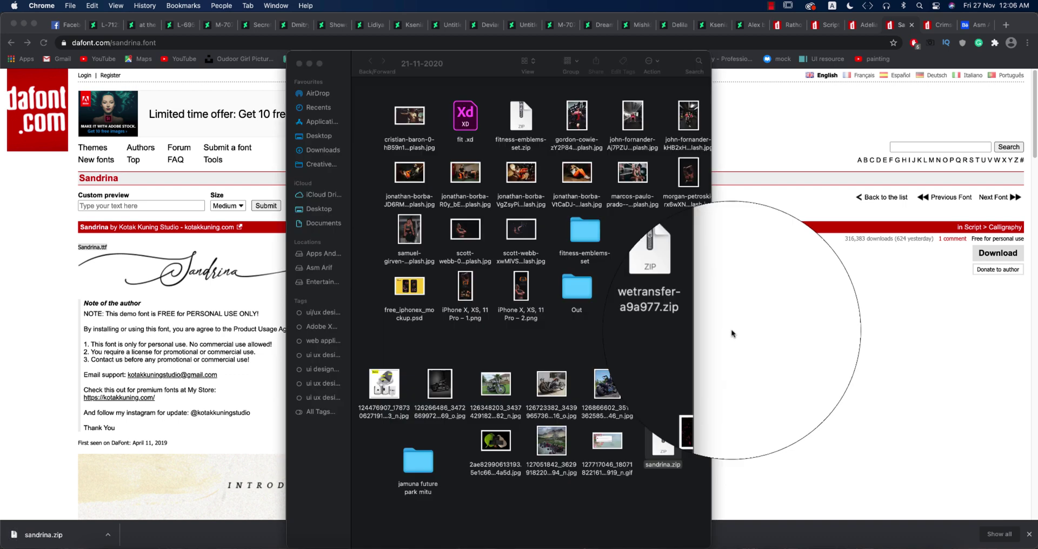
{"action": "double_click", "coordinate": [675, 443]}
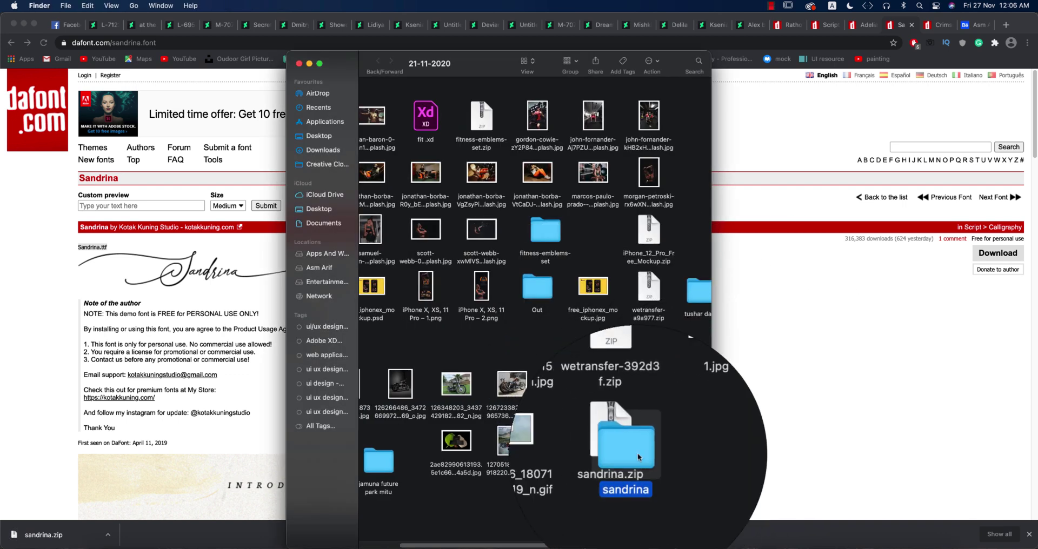
{"action": "double_click", "coordinate": [638, 457]}
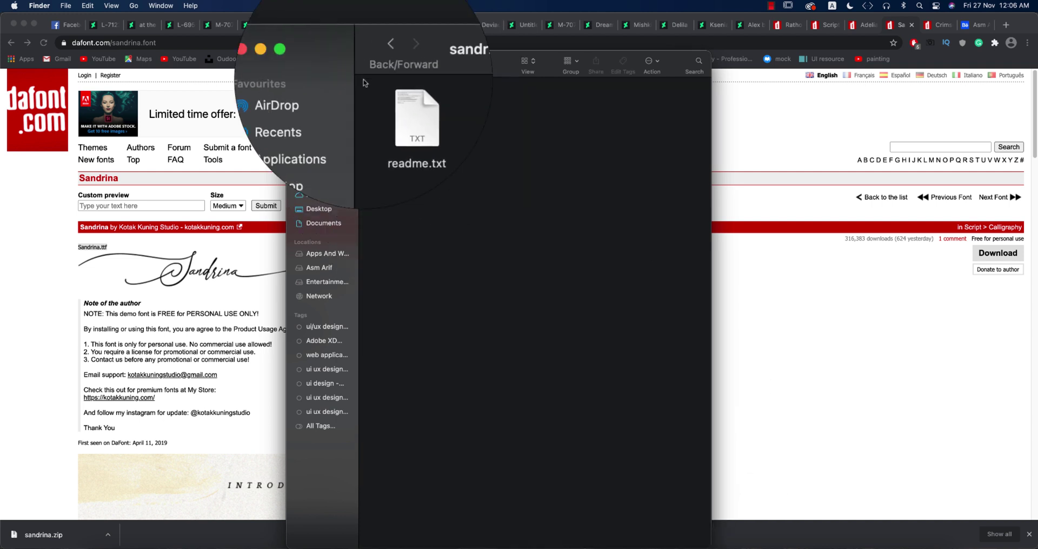
{"action": "left_click", "coordinate": [449, 103]}
{"action": "right_click", "coordinate": [459, 106]}
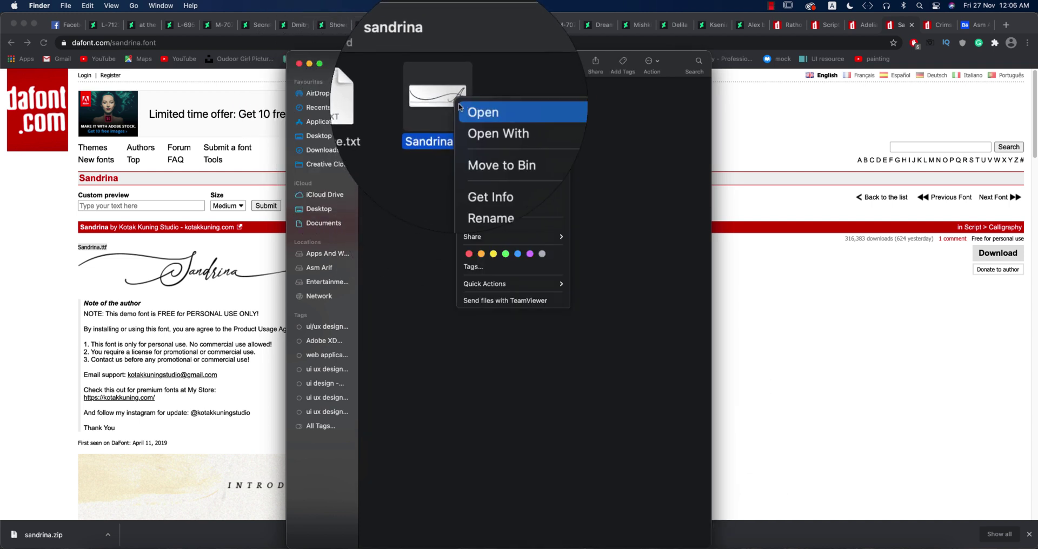
{"action": "mouse_move", "coordinate": [480, 120]}
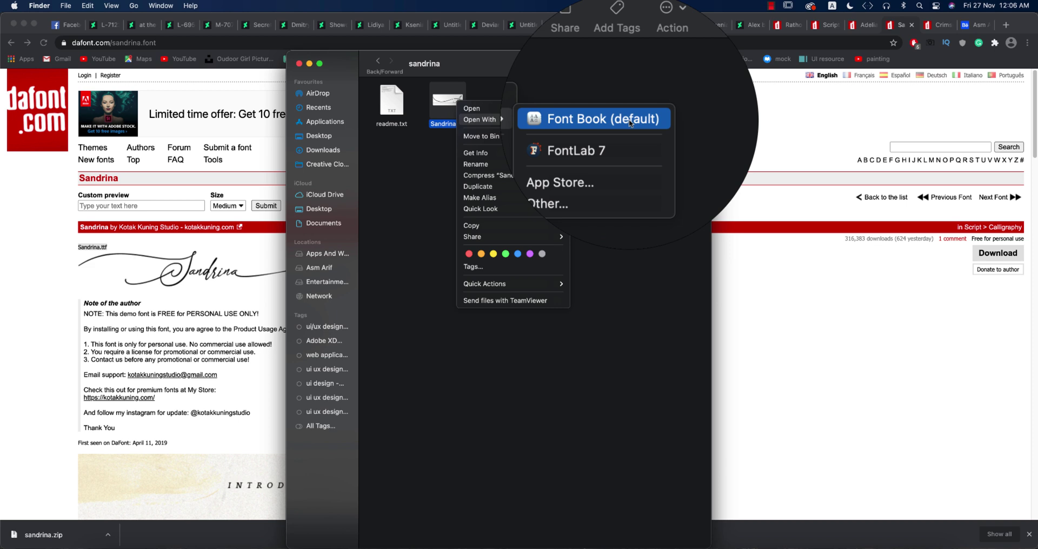
{"action": "left_click", "coordinate": [471, 109]}
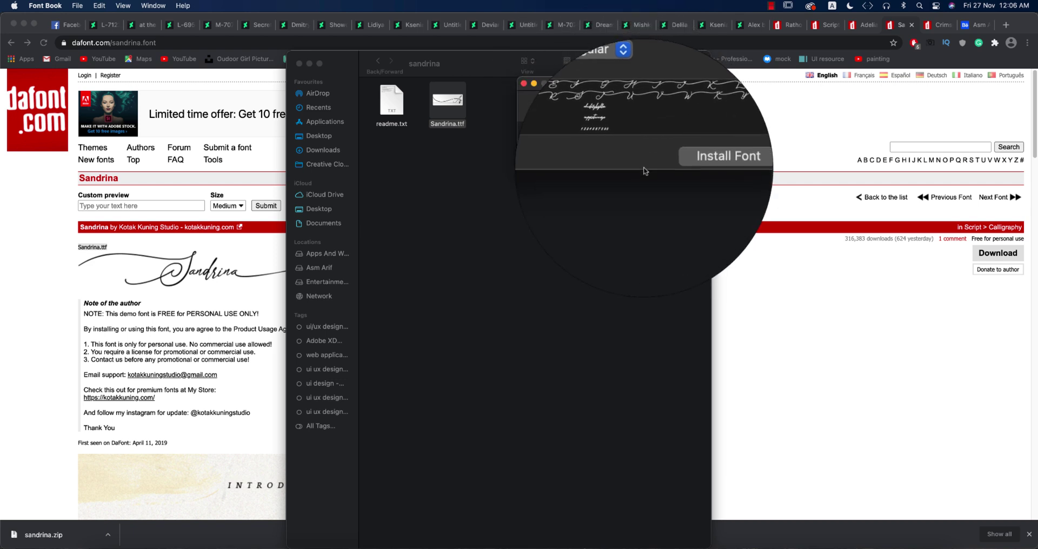
Install Sandrina Regular in Font Book, preview it, and close Font Book.
{"action": "left_click", "coordinate": [684, 162]}
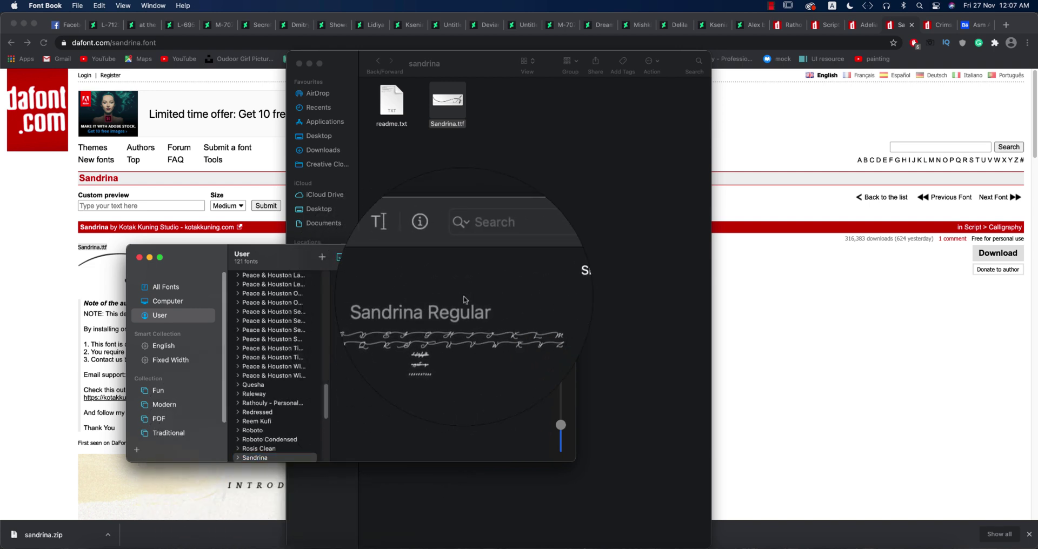
{"action": "left_click", "coordinate": [340, 292]}
{"action": "left_click", "coordinate": [139, 258]}
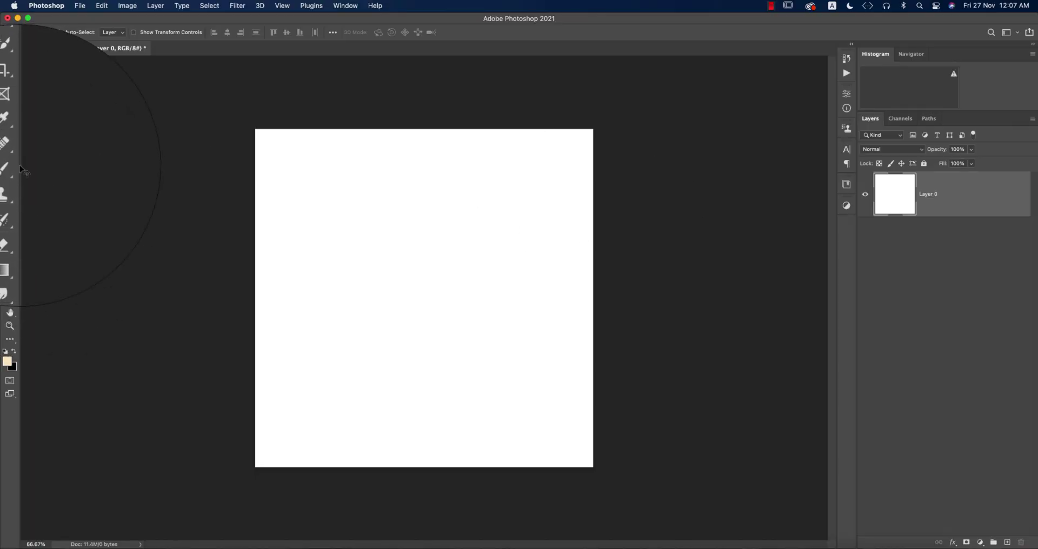
Add a text layer with the name on the canvas and colour it black.
{"action": "key", "text": "t"}
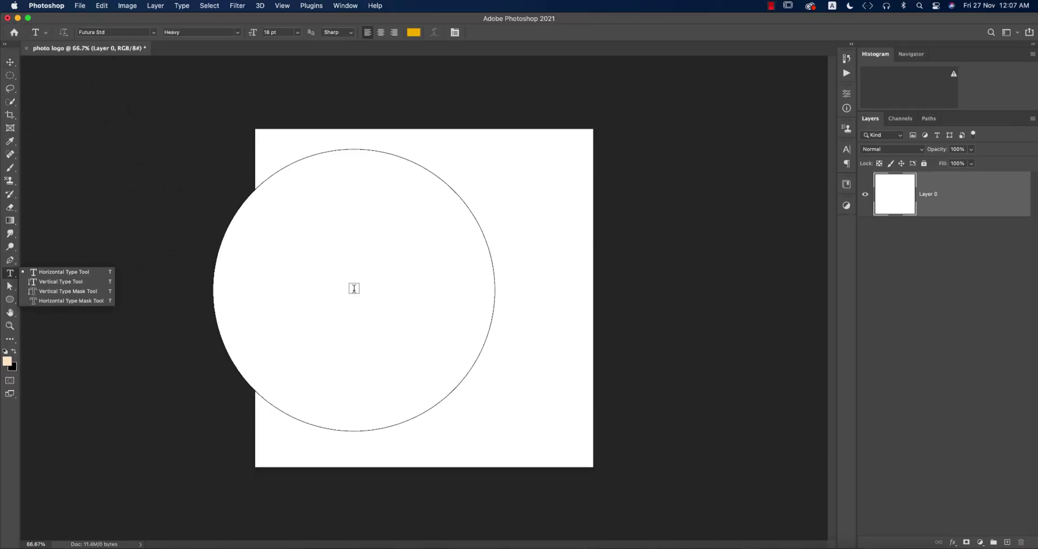
{"action": "left_click", "coordinate": [356, 290]}
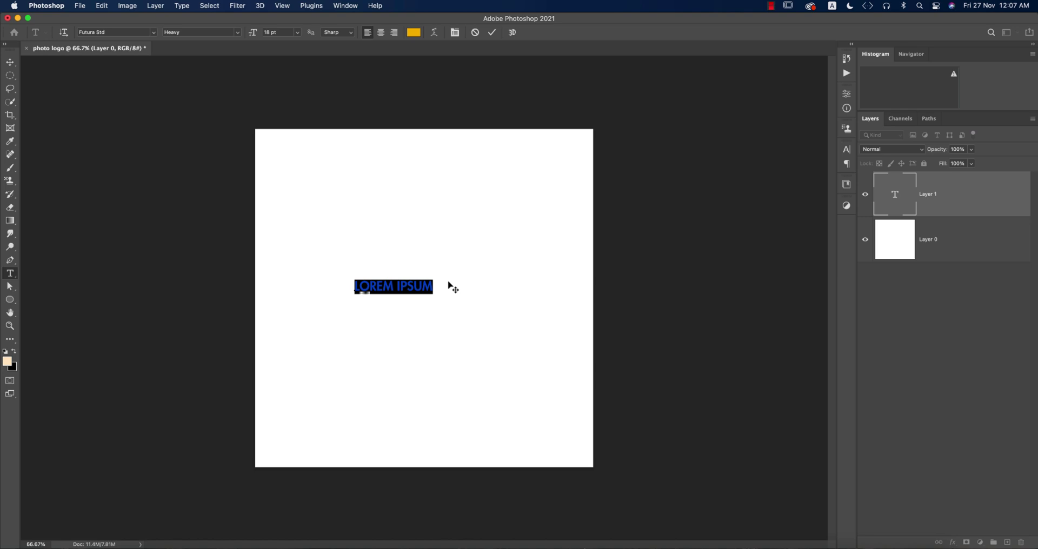
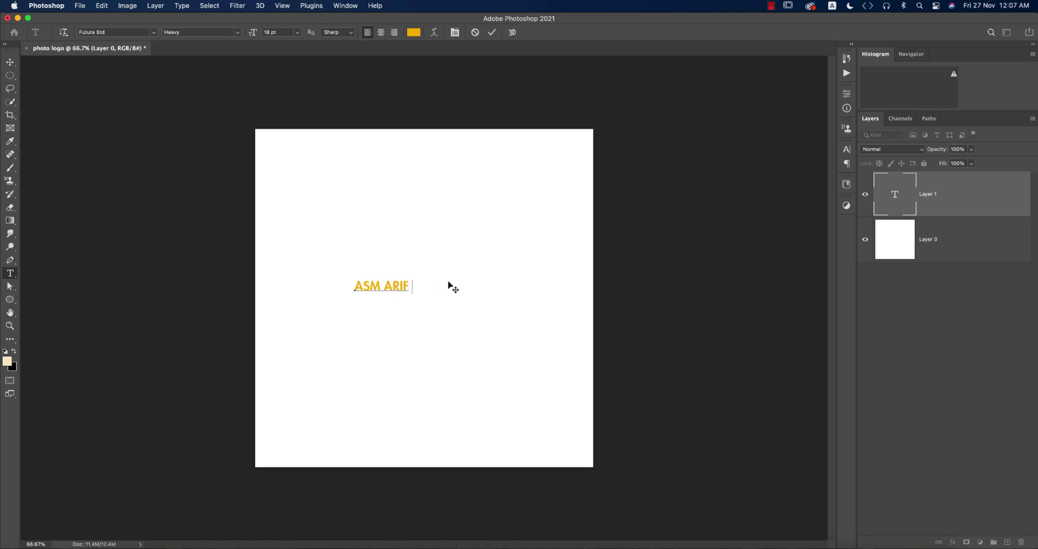
{"action": "key", "text": "super+a"}
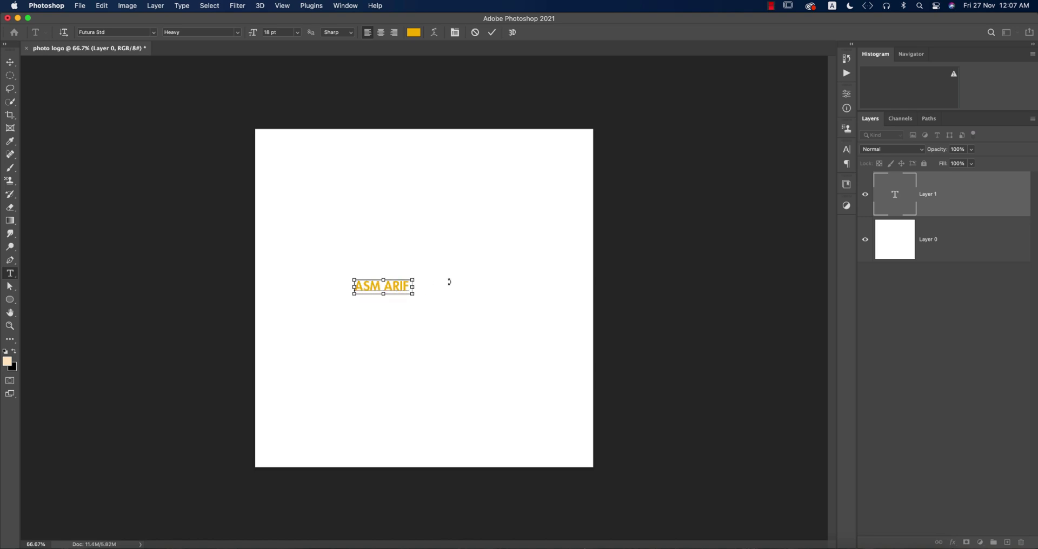
{"action": "left_click", "coordinate": [414, 32]}
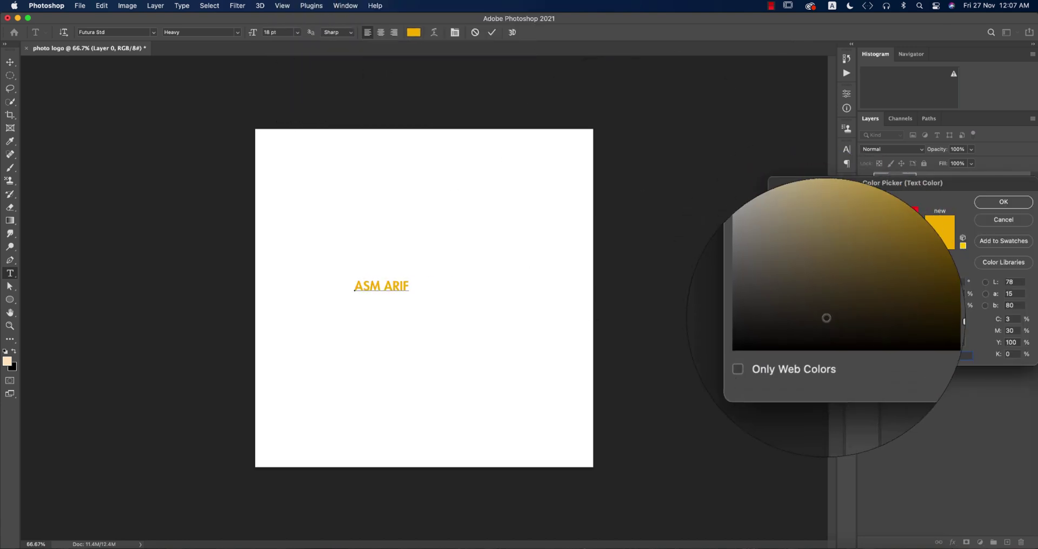
{"action": "left_click_drag", "start_coordinate": [800, 324], "coordinate": [729, 350]}
{"action": "left_click", "coordinate": [999, 203]}
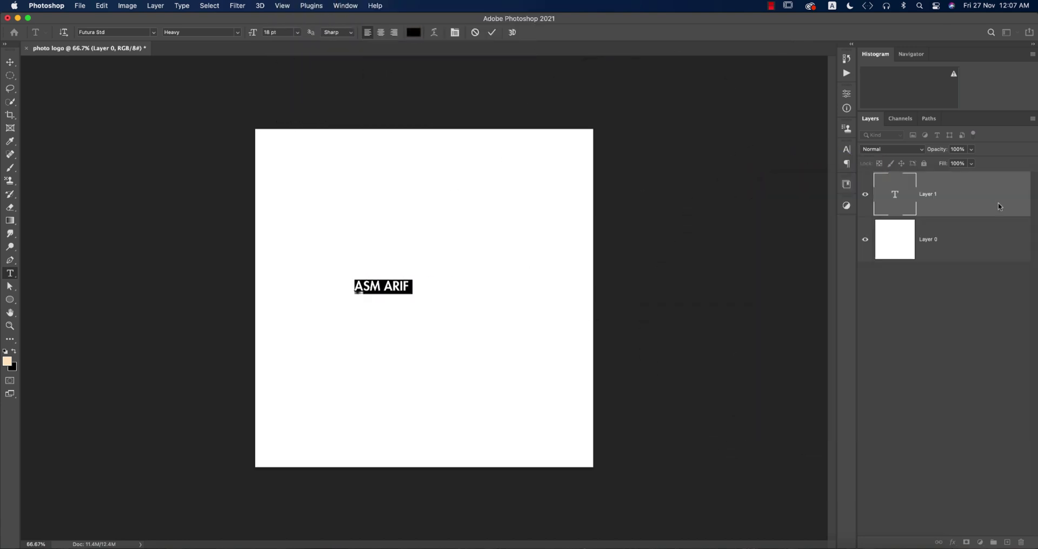
Set the name text in Sandrina Regular via the Character panel.
{"action": "left_click", "coordinate": [847, 149]}
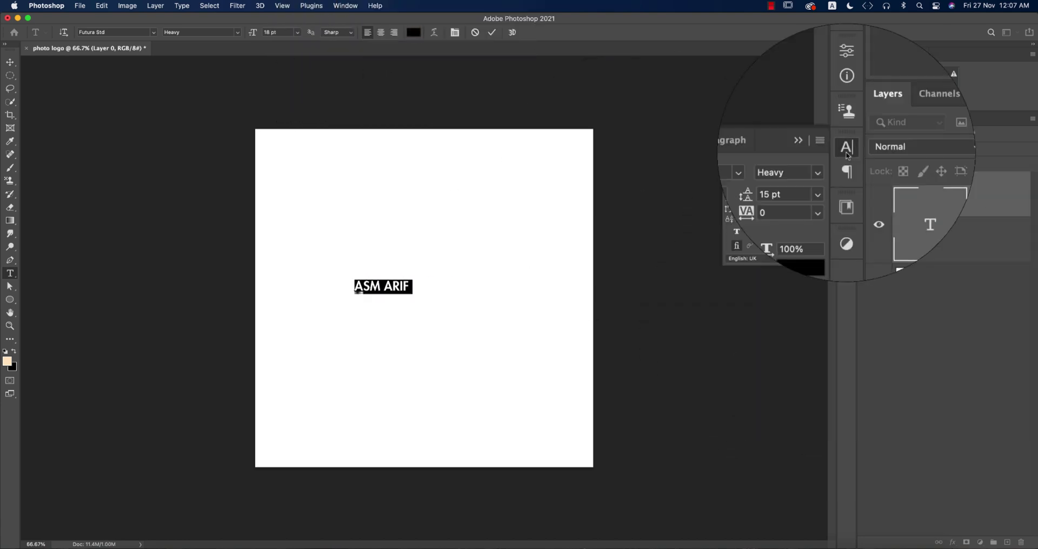
{"action": "left_click", "coordinate": [771, 165]}
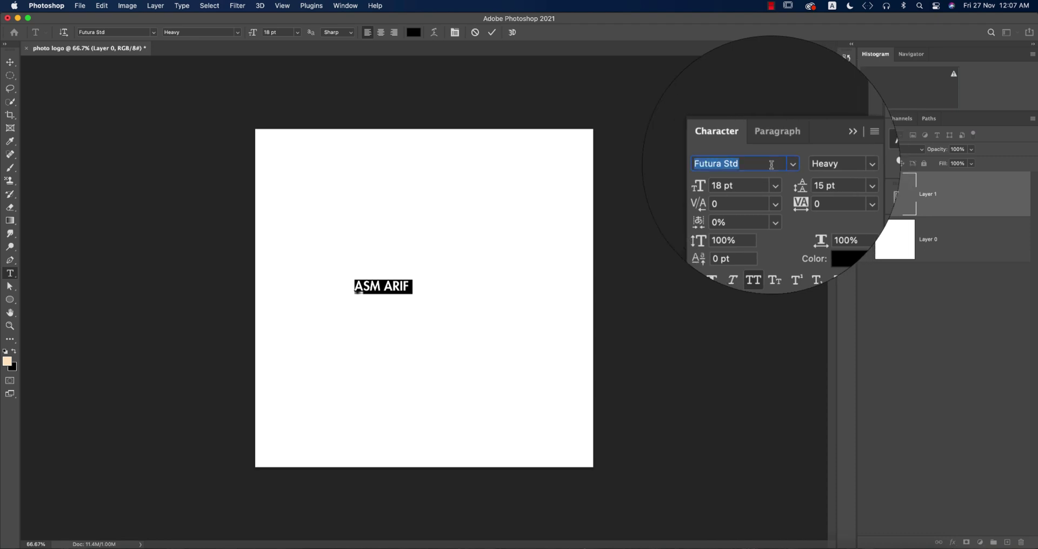
{"action": "type", "text": "san"}
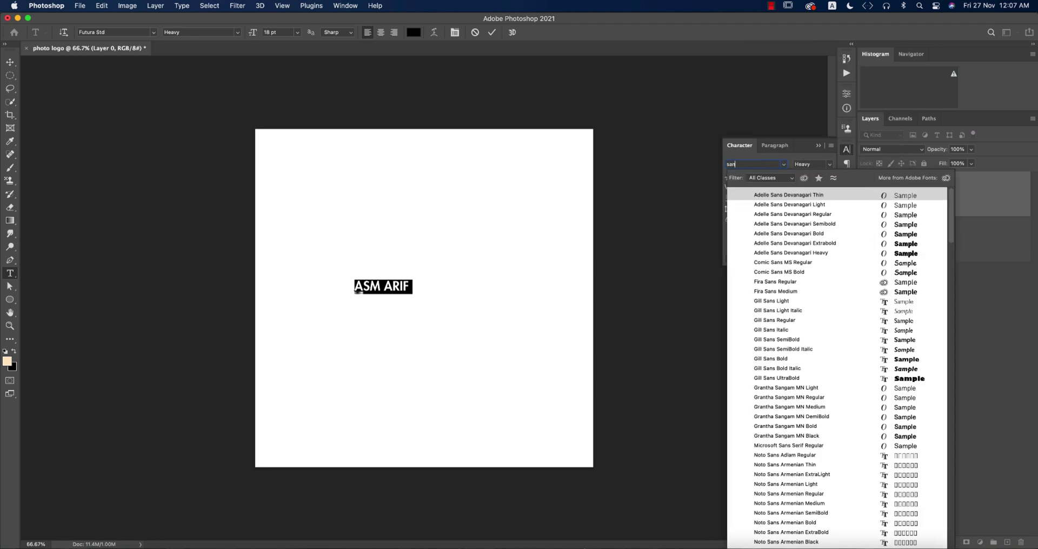
{"action": "type", "text": "d"}
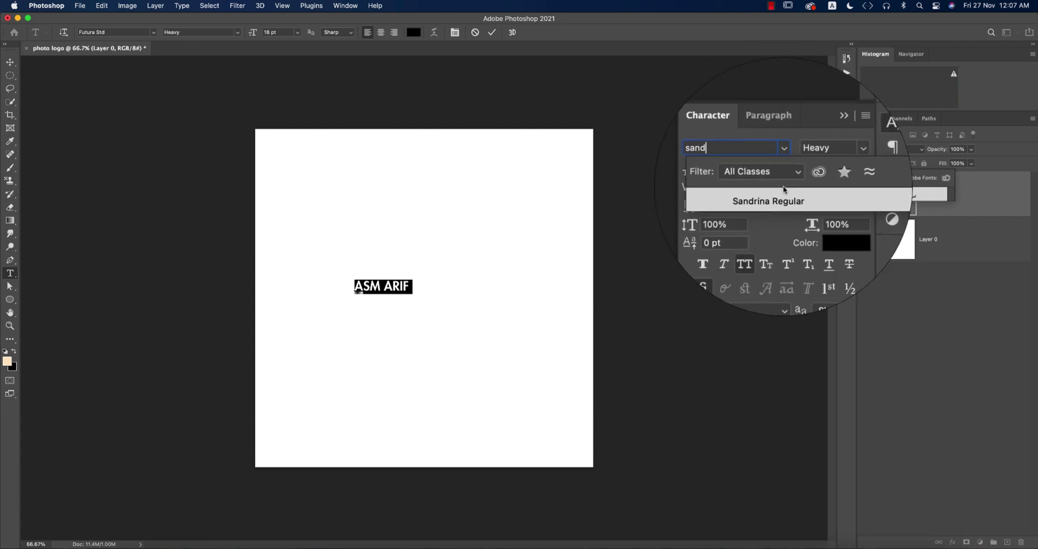
{"action": "left_click", "coordinate": [782, 194]}
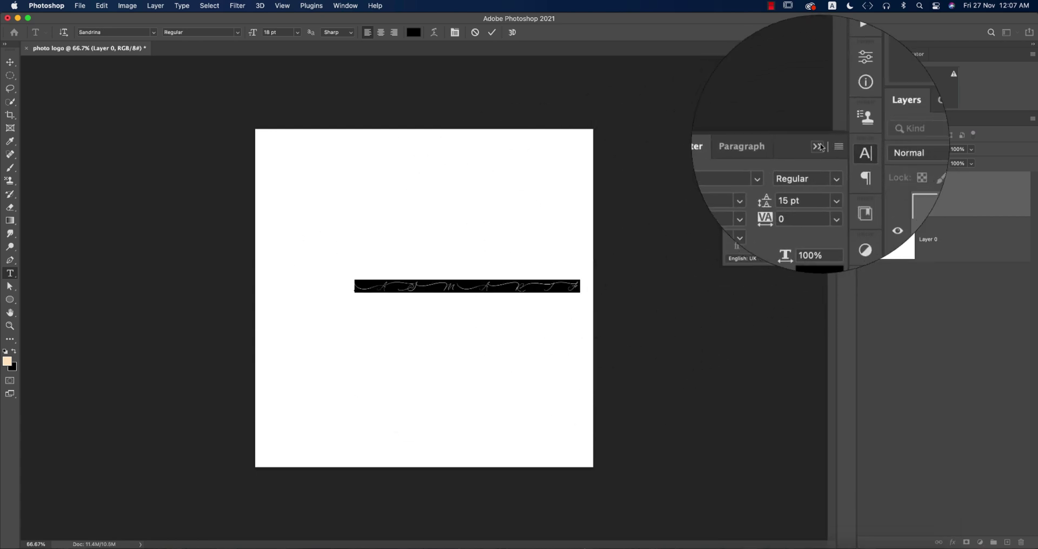
{"action": "left_click", "coordinate": [847, 150]}
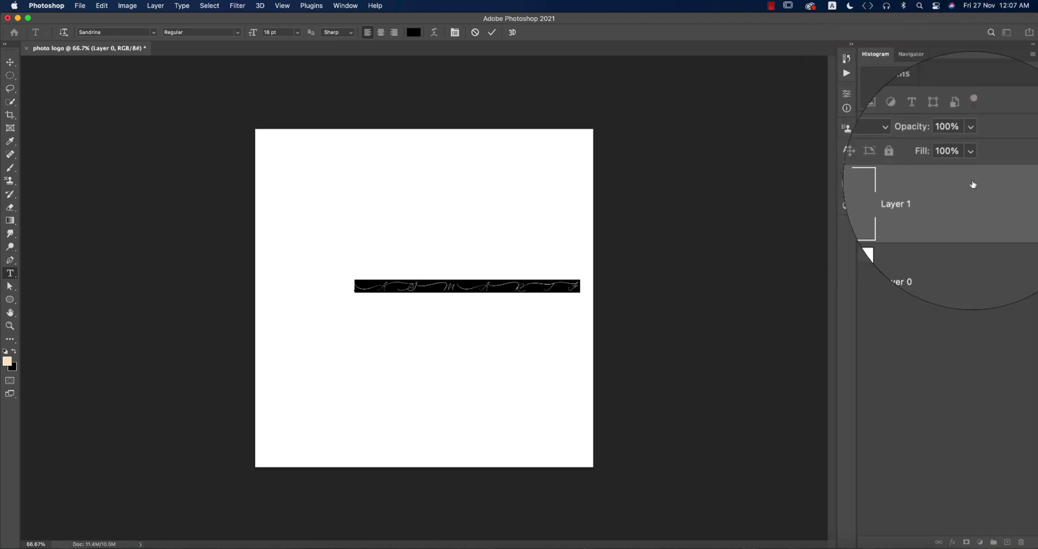
{"action": "left_click", "coordinate": [972, 189]}
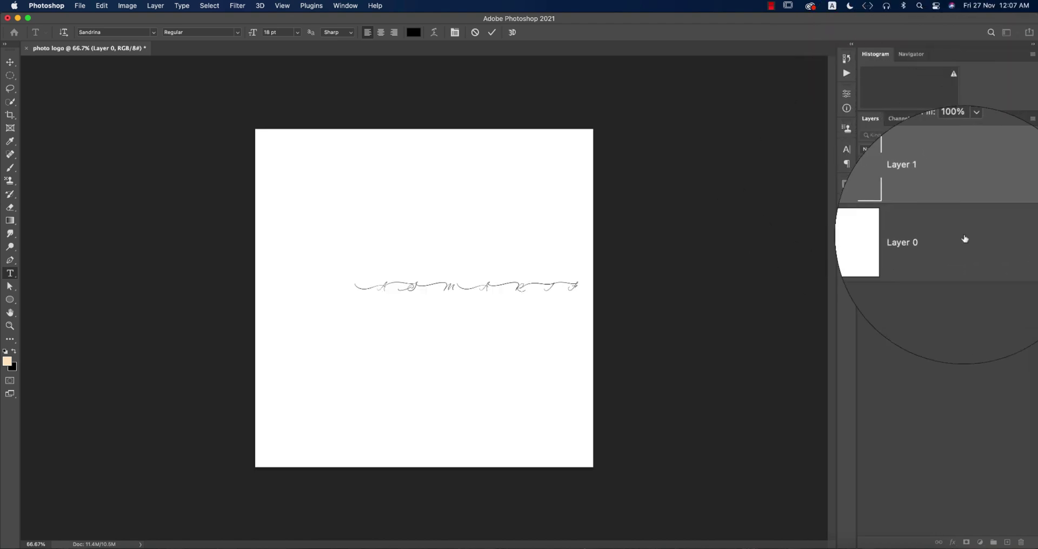
{"action": "left_click", "coordinate": [1006, 32]}
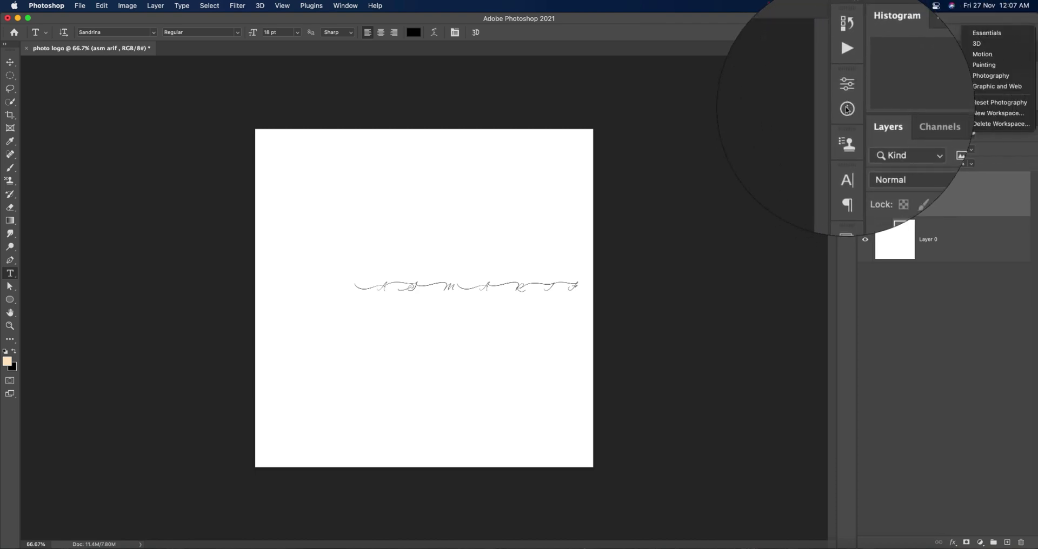
{"action": "left_click", "coordinate": [987, 77]}
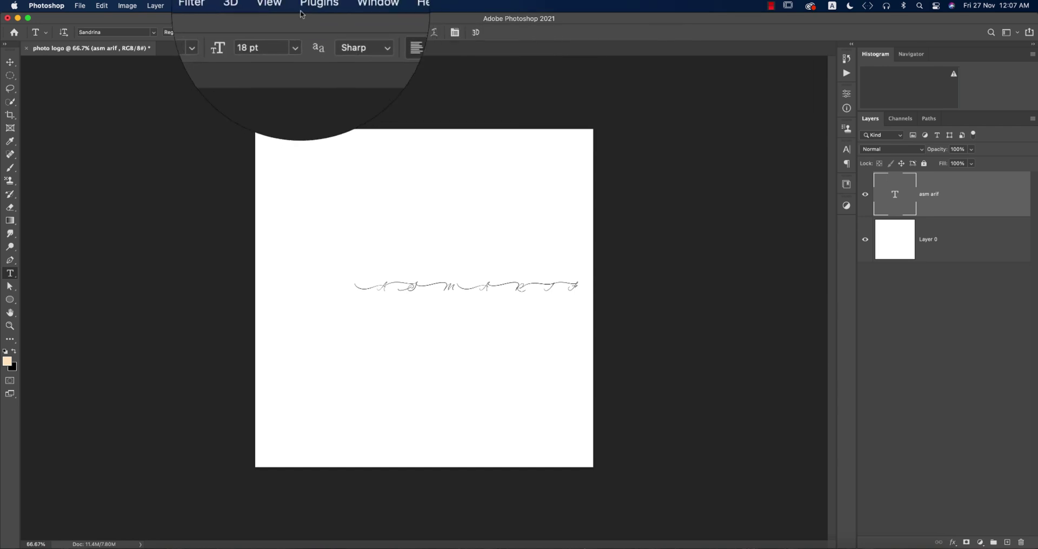
{"action": "left_click", "coordinate": [340, 10]}
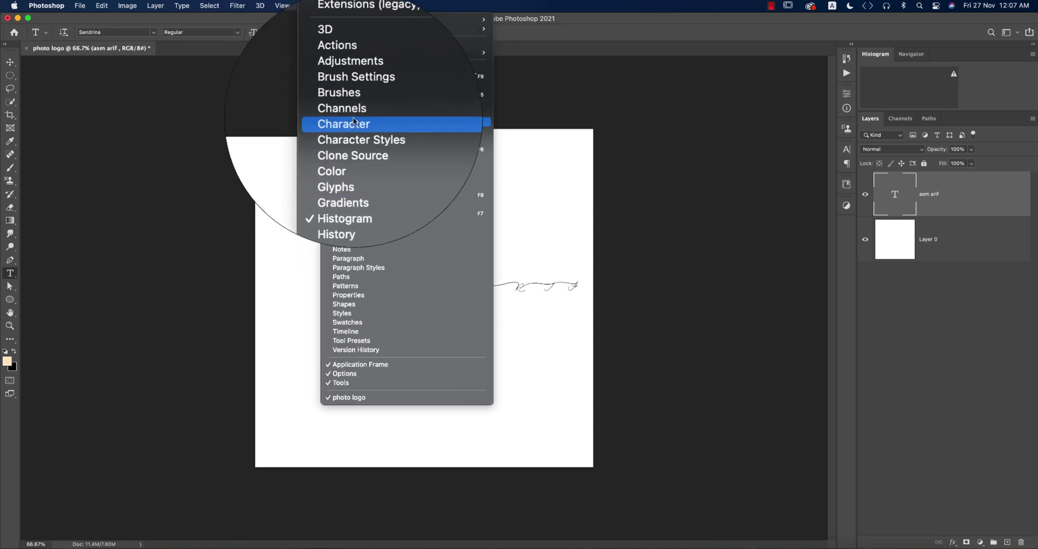
{"action": "left_click", "coordinate": [691, 274]}
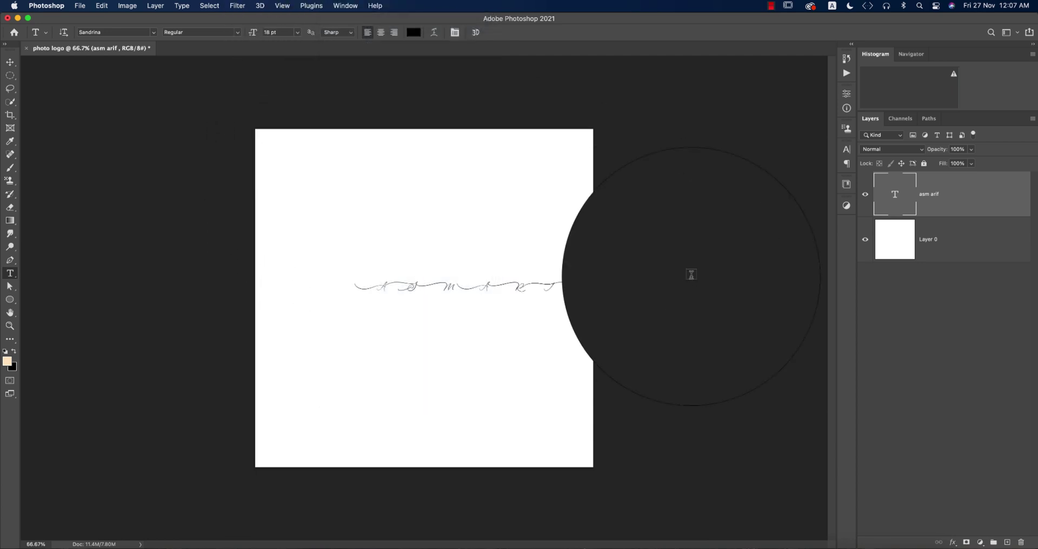
Replace the type layer's text with the single script letter 'a'.
{"action": "left_click", "coordinate": [10, 62]}
{"action": "double_click", "coordinate": [895, 195]}
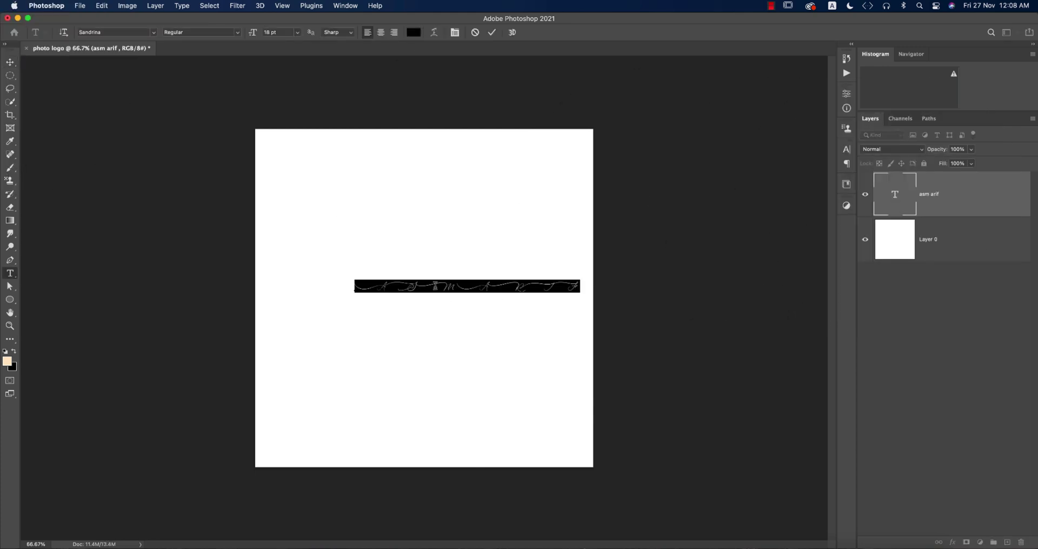
{"action": "key", "text": "super+a"}
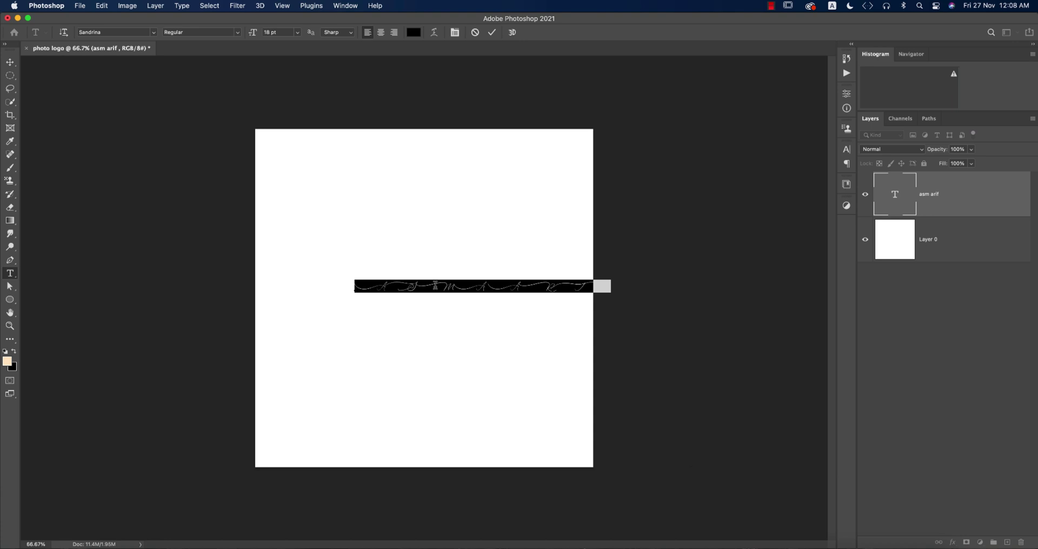
{"action": "type", "text": "a"}
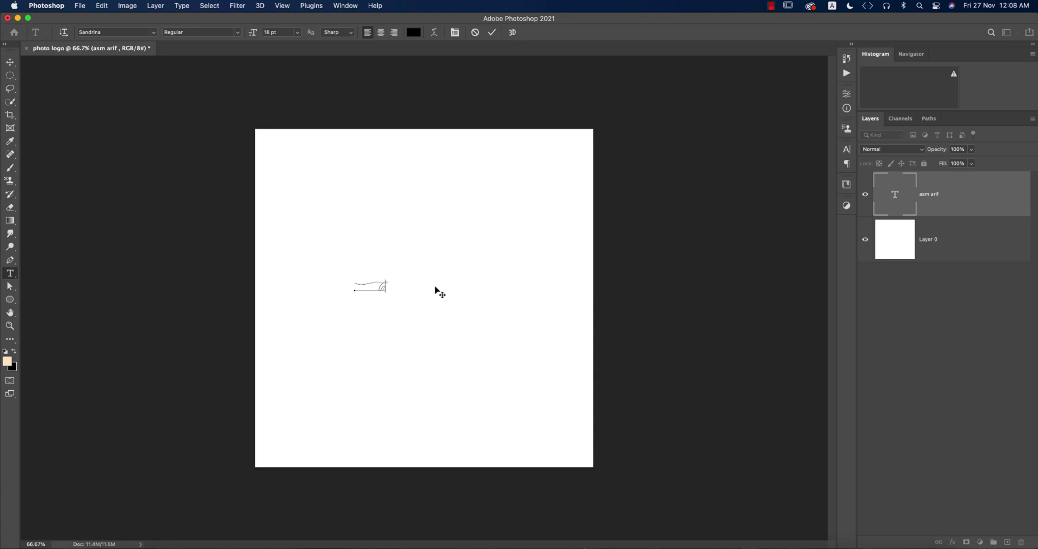
{"action": "key", "text": "super+Return"}
Scale the letter up about five times and centre it on the canvas.
{"action": "key", "text": "v"}
{"action": "key", "text": "super+t"}
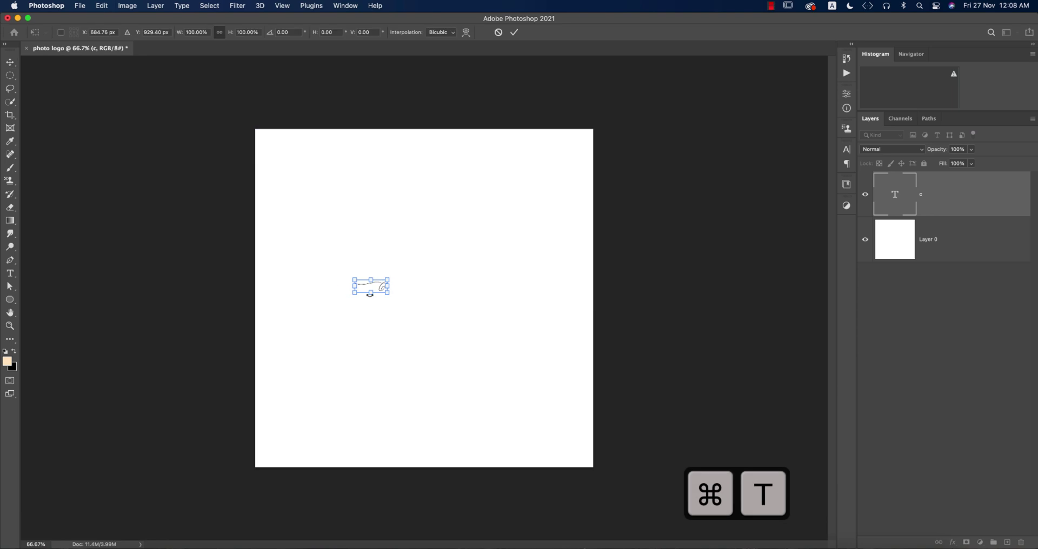
{"action": "left_click_drag", "start_coordinate": [386, 297], "coordinate": [508, 411]}
{"action": "left_click_drag", "start_coordinate": [511, 324], "coordinate": [478, 304]}
{"action": "key", "text": "Return"}
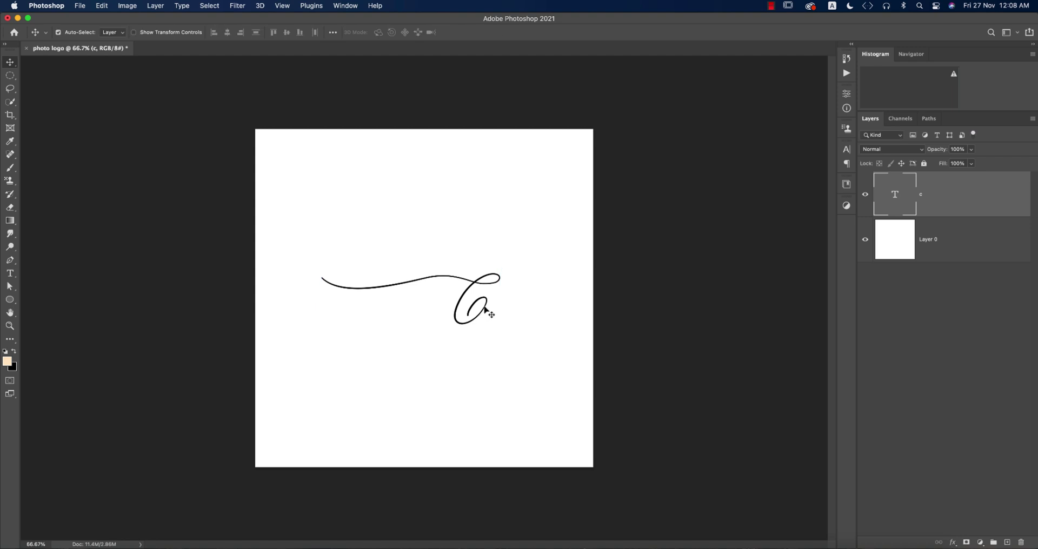
Change the enlarged text to 'Ja', shift it left, and select its right part.
{"action": "double_click", "coordinate": [484, 307]}
{"action": "type", "text": "J"}
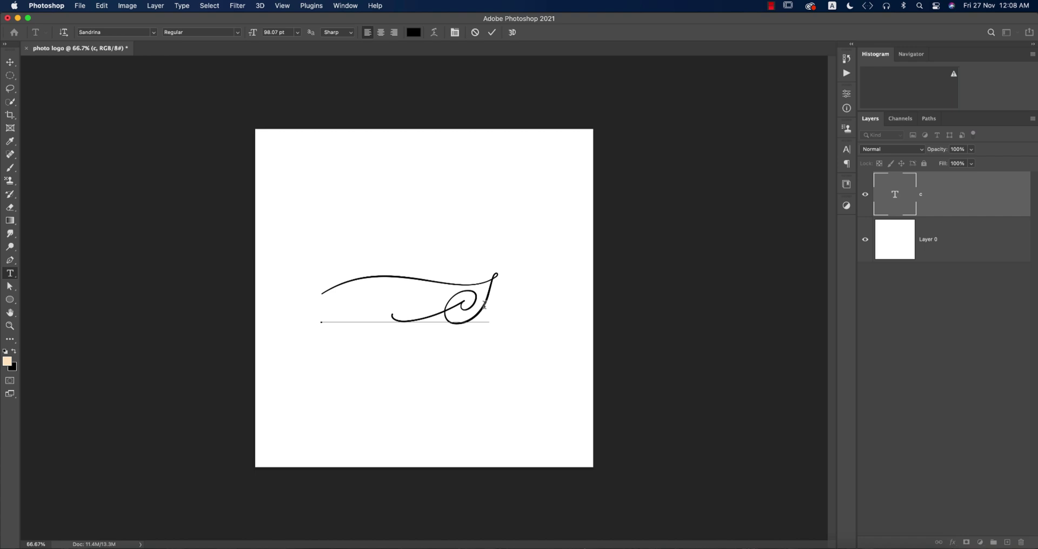
{"action": "type", "text": "a"}
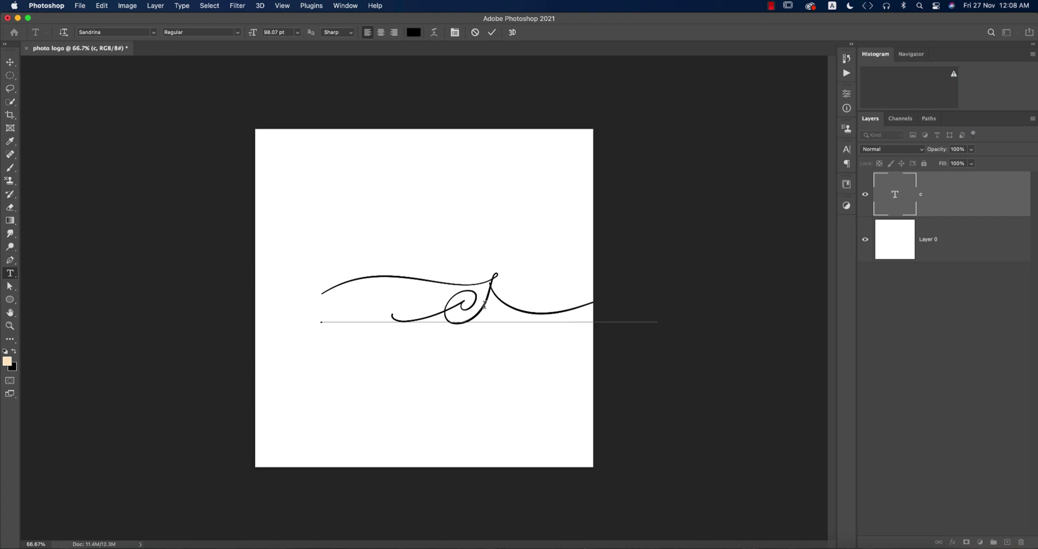
{"action": "left_click", "coordinate": [10, 62]}
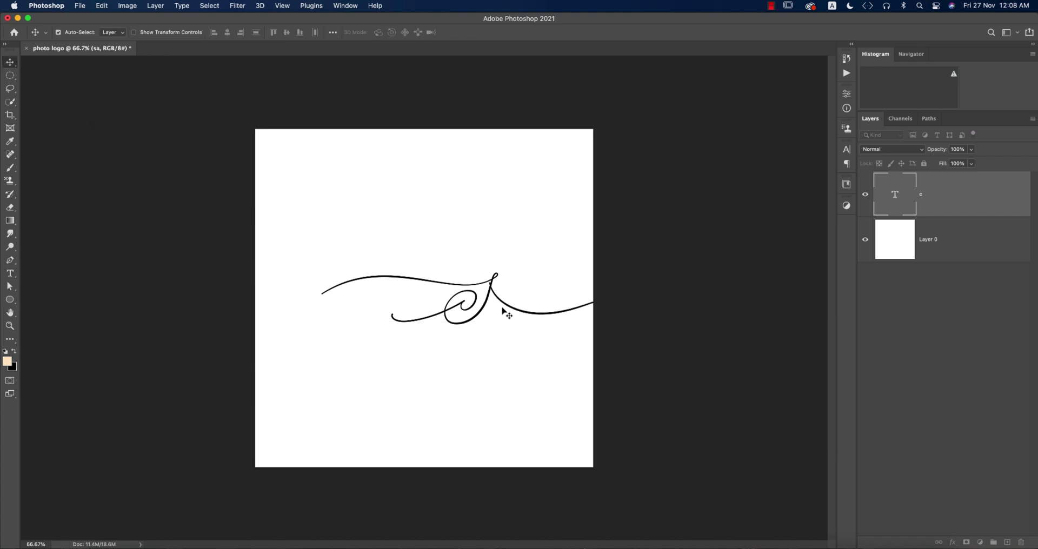
{"action": "left_click_drag", "start_coordinate": [502, 309], "coordinate": [422, 308]}
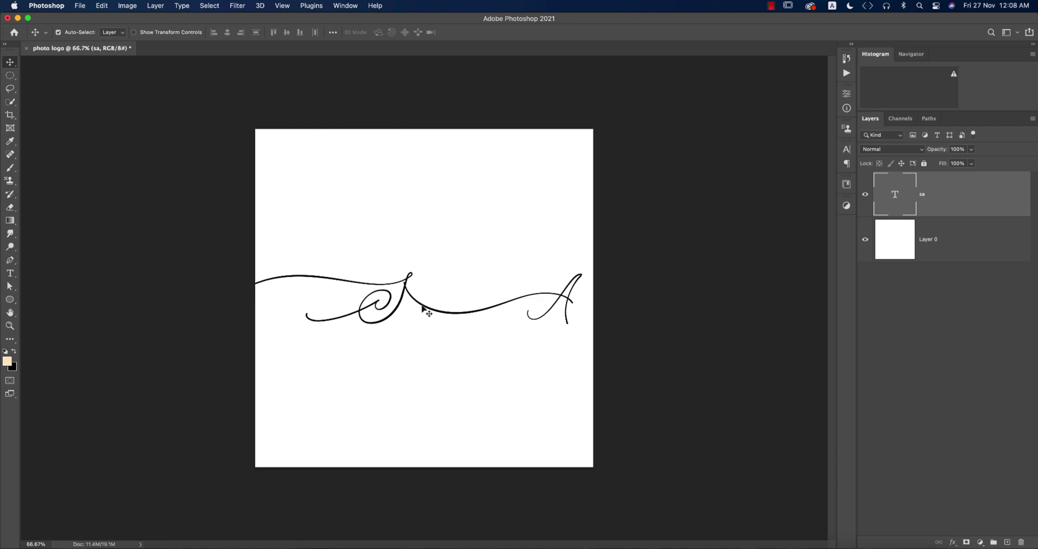
{"action": "double_click", "coordinate": [414, 296]}
{"action": "left_click", "coordinate": [413, 297]}
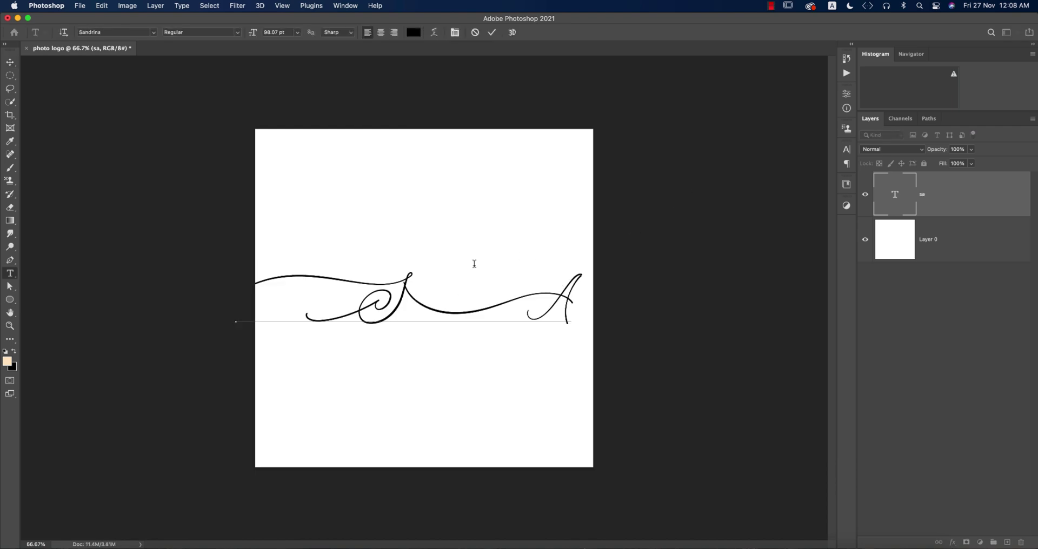
{"action": "left_click_drag", "start_coordinate": [415, 304], "coordinate": [598, 308]}
Clear the swash glyphs, type a script R, and move it toward the canvas centre.
{"action": "type", "text": "s"}
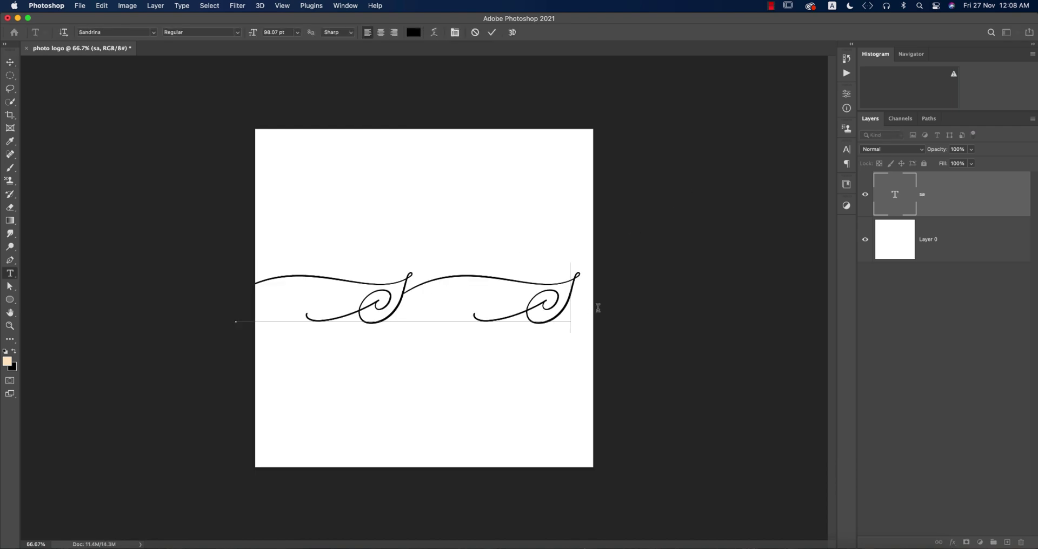
{"action": "key", "text": "BackSpace"}
{"action": "key", "text": "BackSpace"}
{"action": "key", "text": "BackSpace"}
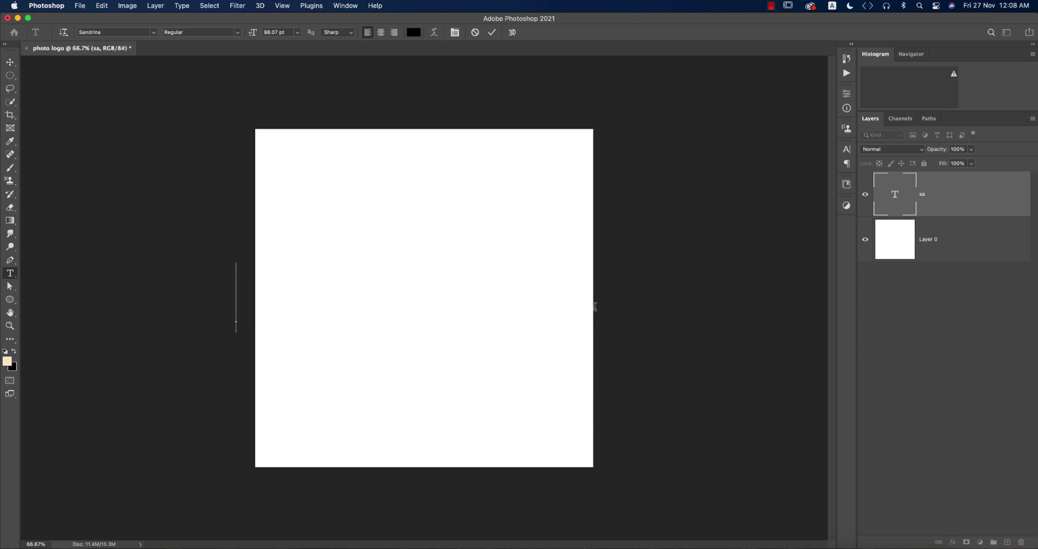
{"action": "double_click", "coordinate": [893, 196]}
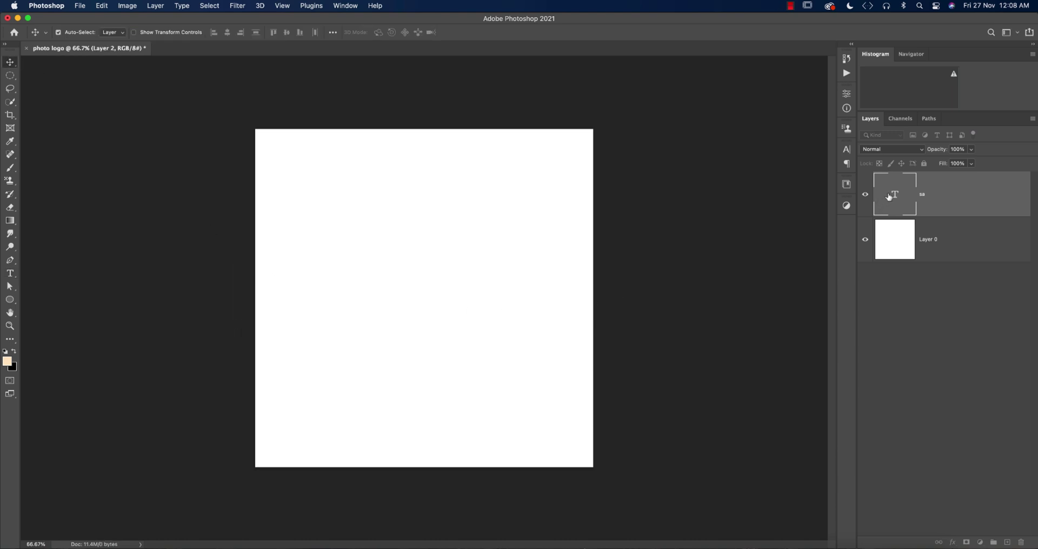
{"action": "type", "text": "R"}
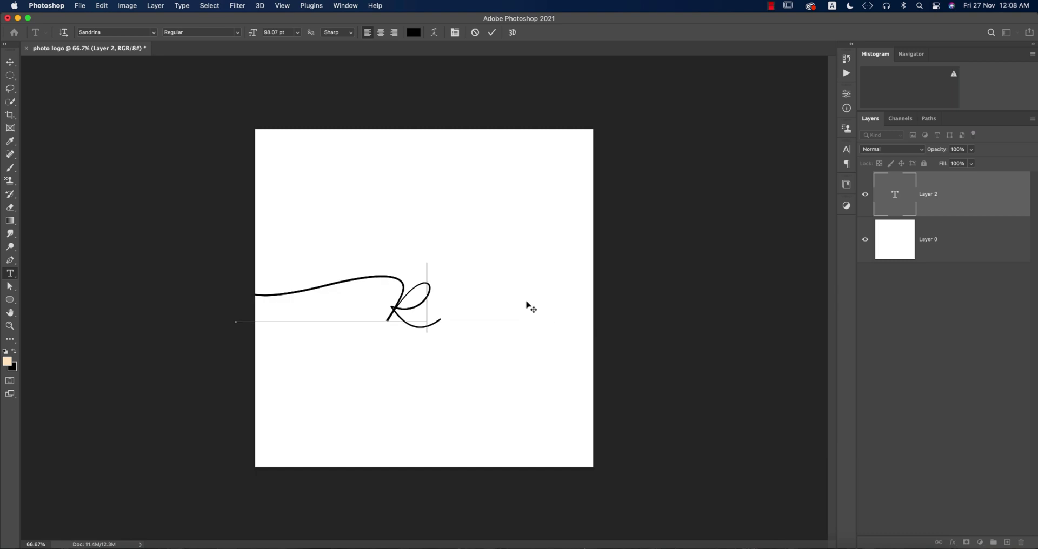
{"action": "left_click", "coordinate": [9, 63]}
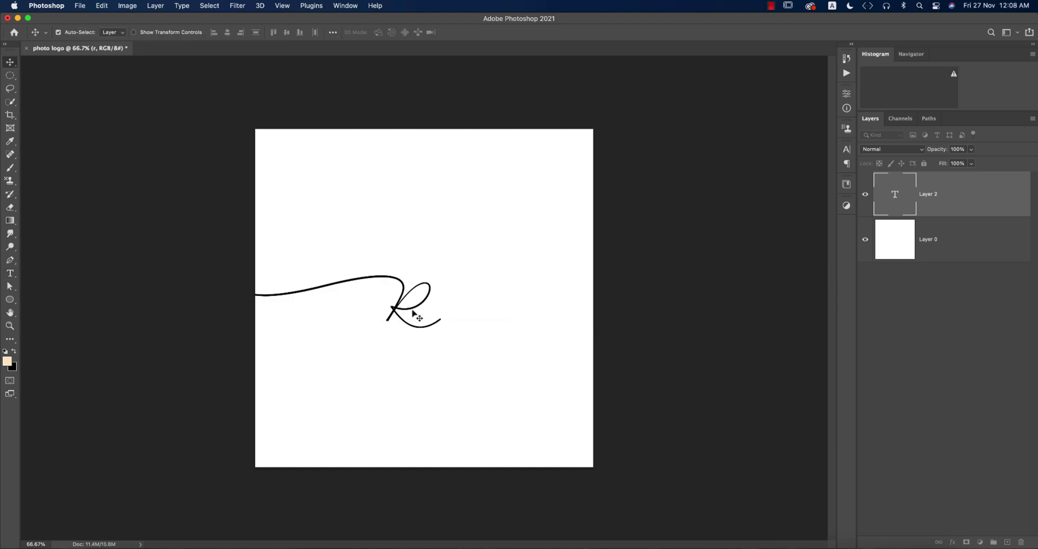
{"action": "left_click_drag", "start_coordinate": [416, 311], "coordinate": [491, 315]}
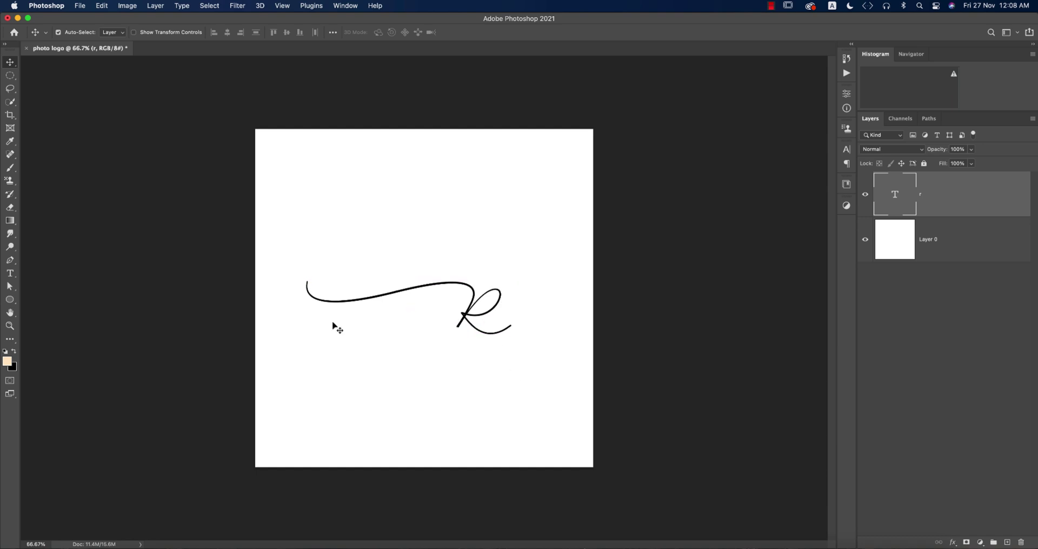
Start a new text line above the R and set its font to Roboto Medium.
{"action": "left_click", "coordinate": [10, 273]}
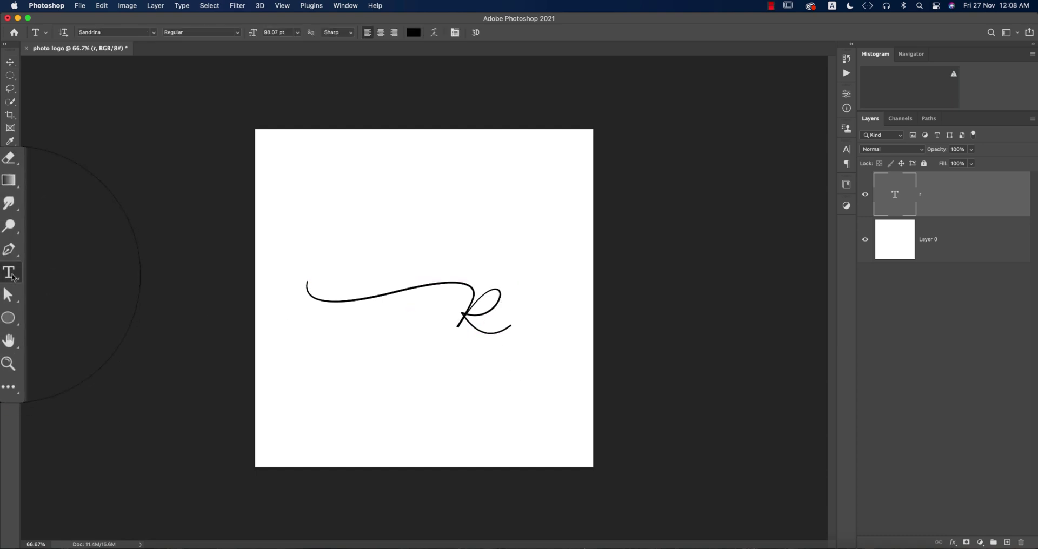
{"action": "left_click", "coordinate": [373, 183]}
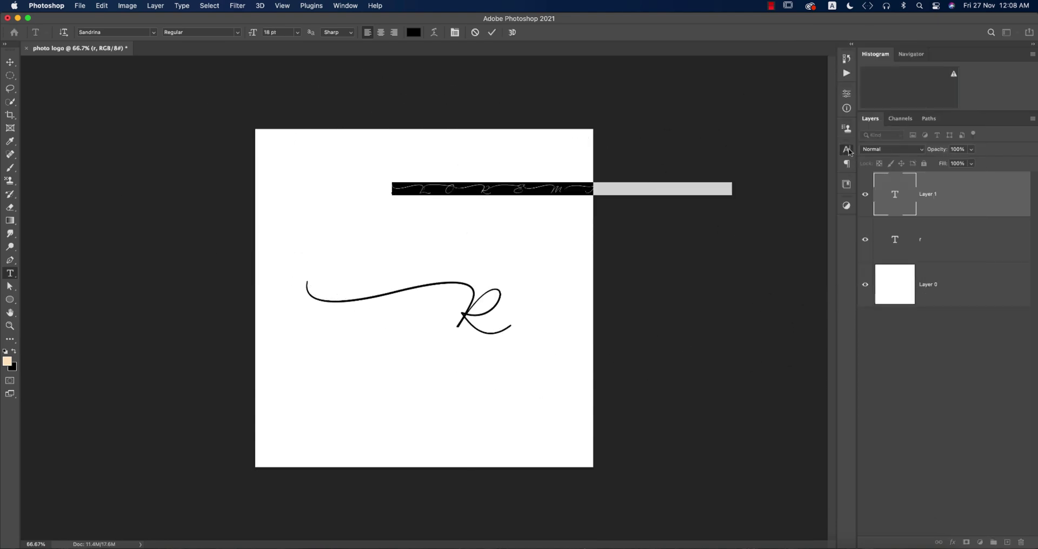
{"action": "left_click", "coordinate": [847, 149]}
{"action": "left_click", "coordinate": [774, 165]}
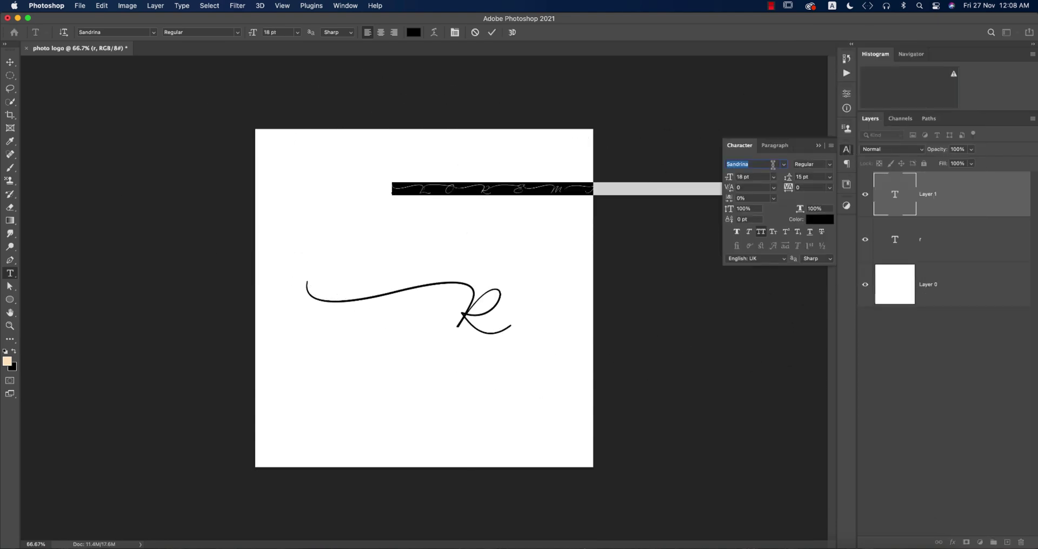
{"action": "type", "text": "rob"}
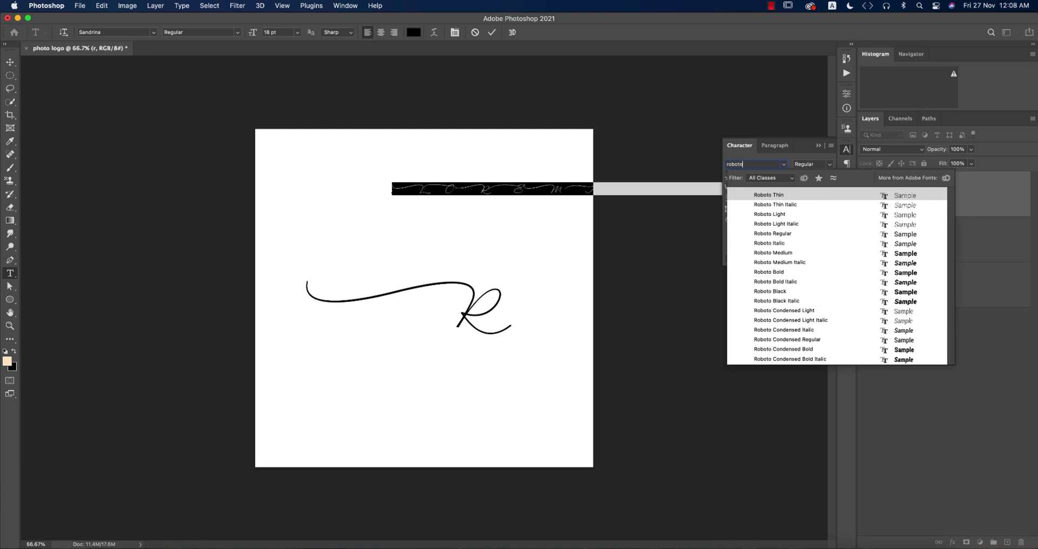
{"action": "left_click", "coordinate": [906, 256]}
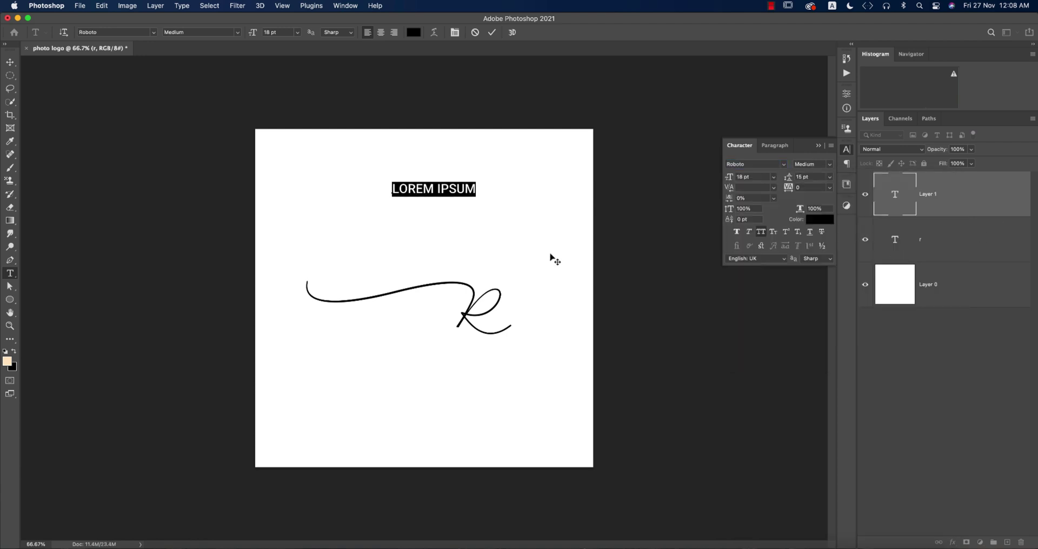
{"action": "left_click", "coordinate": [817, 165]}
Replace the placeholder text with 'PHOTOGRAPHY' and select it all.
{"action": "left_click", "coordinate": [423, 186]}
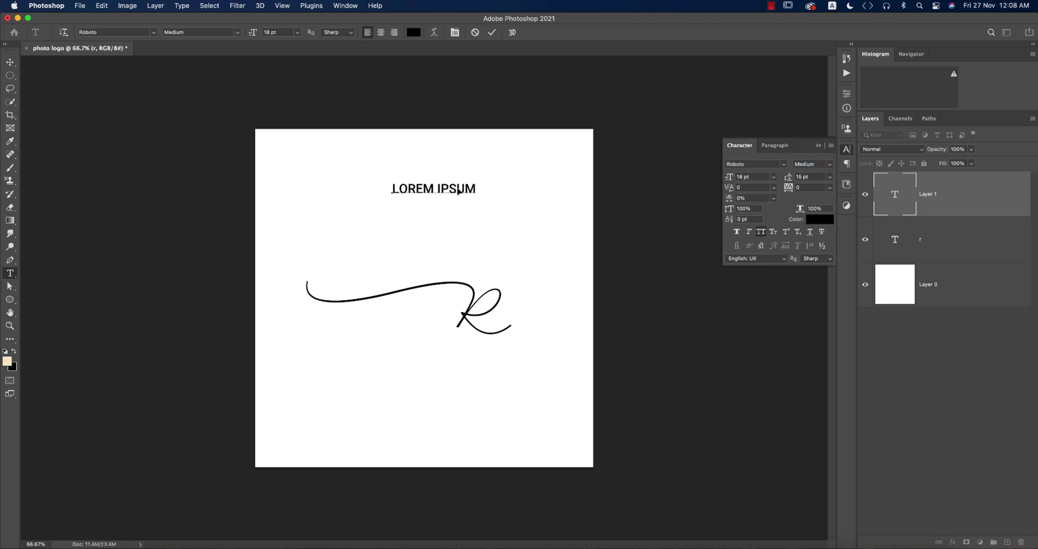
{"action": "key", "text": "super+a"}
{"action": "type", "text": "PHOTOGRAPHY"}
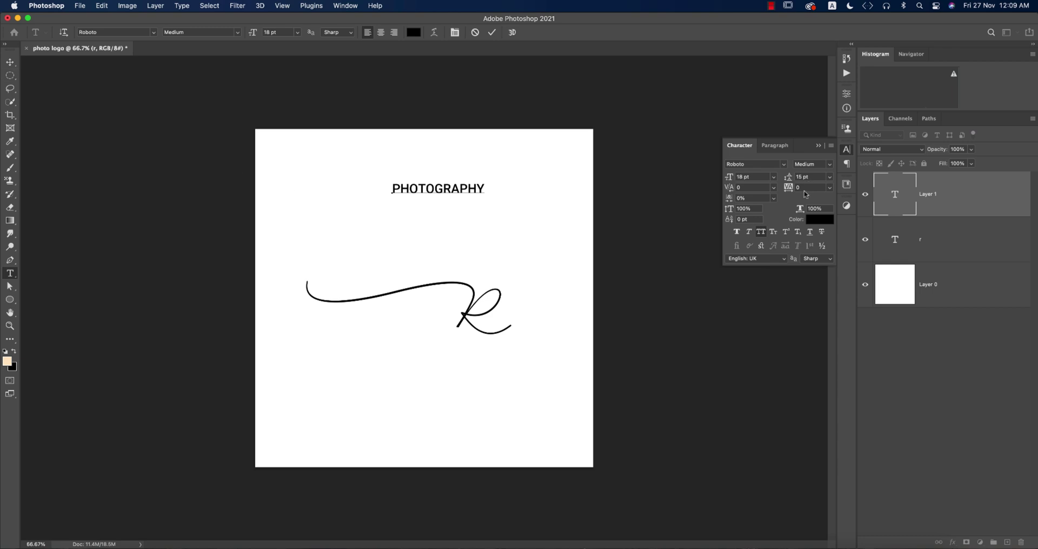
{"action": "key", "text": "super+a"}
Set PHOTOGRAPHY to 12 pt with 660 letter spacing and commit the text.
{"action": "left_click", "coordinate": [773, 177]}
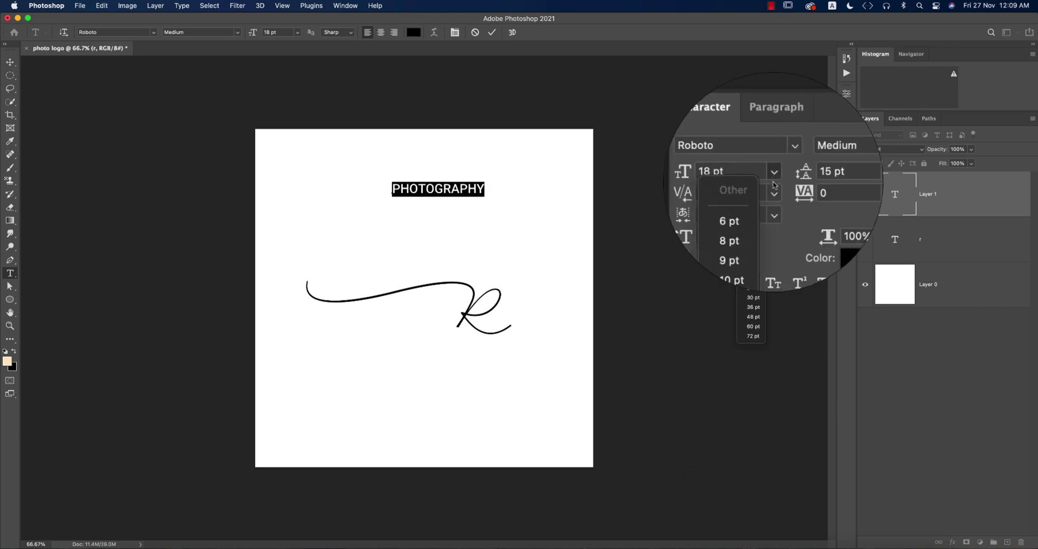
{"action": "left_click", "coordinate": [753, 250]}
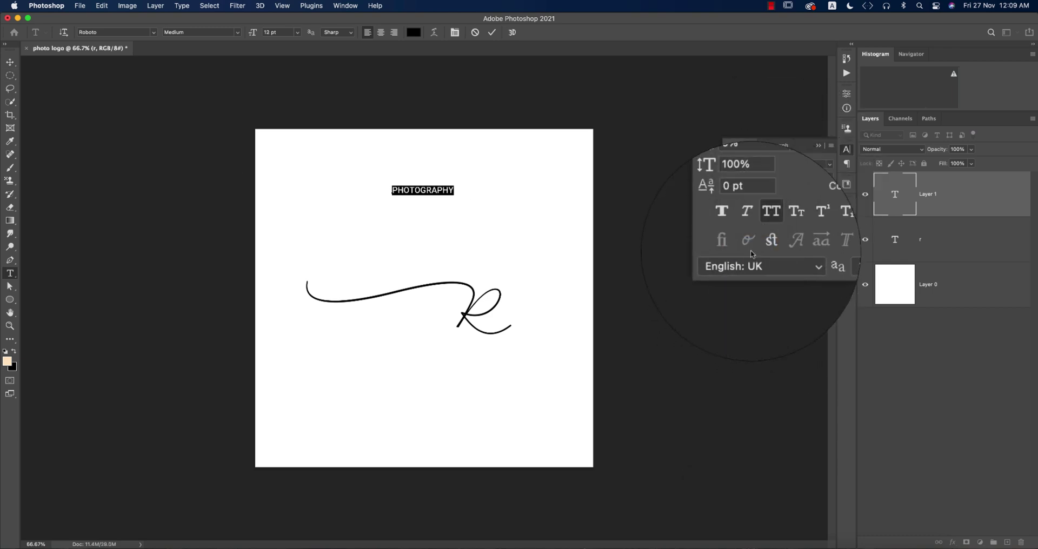
{"action": "left_click", "coordinate": [812, 177]}
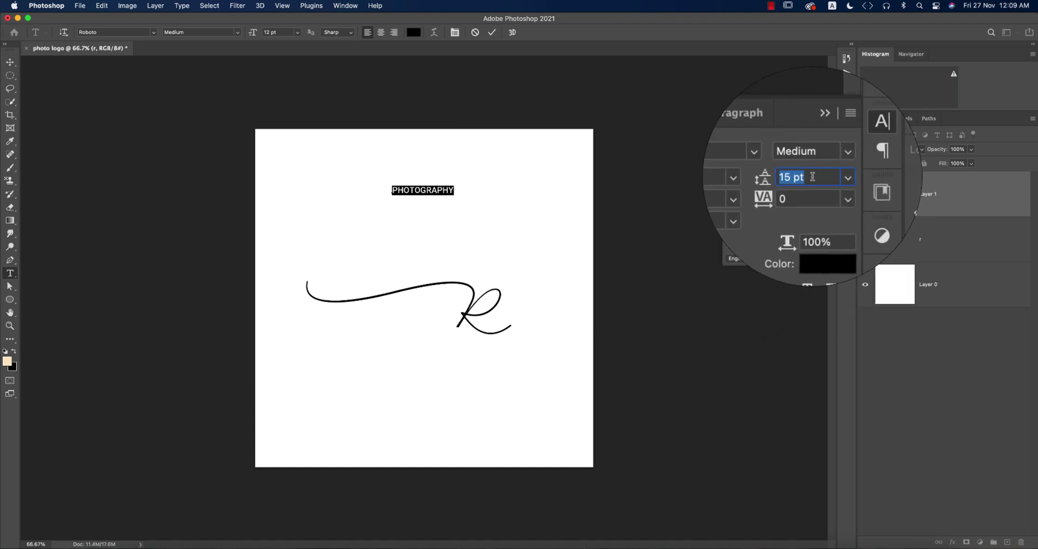
{"action": "left_click", "coordinate": [800, 191]}
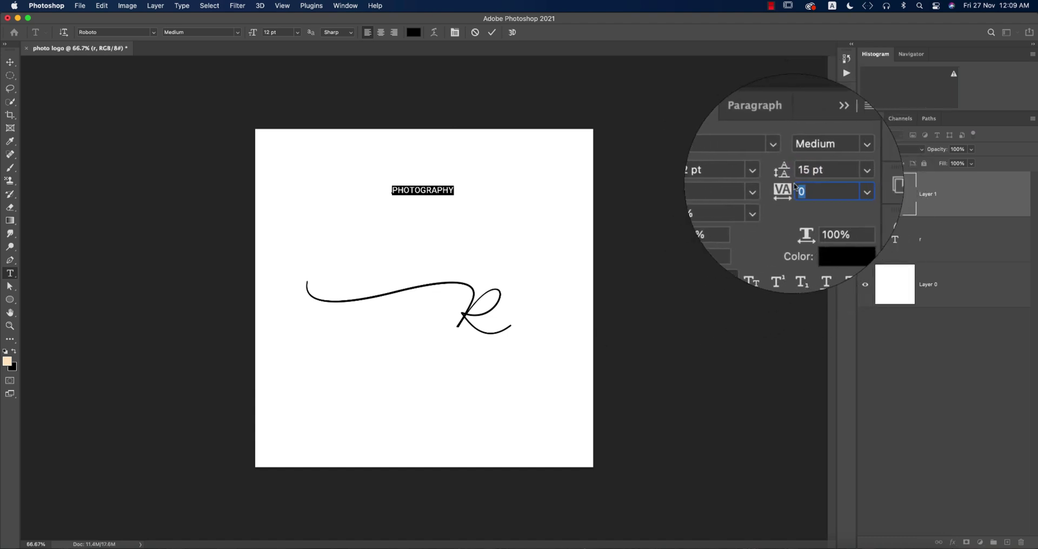
{"action": "type", "text": "20"}
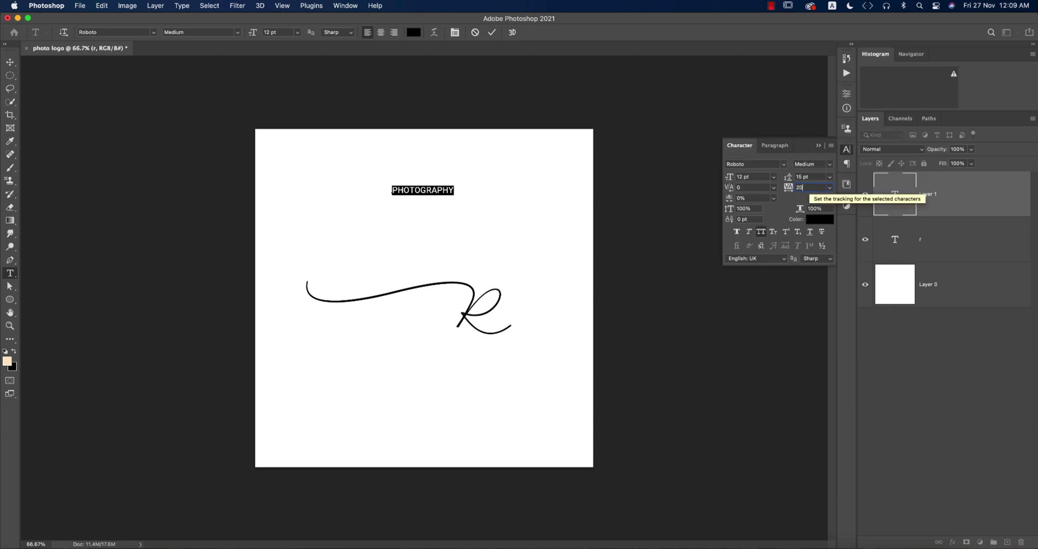
{"action": "type", "text": "0"}
{"action": "key", "text": "Return"}
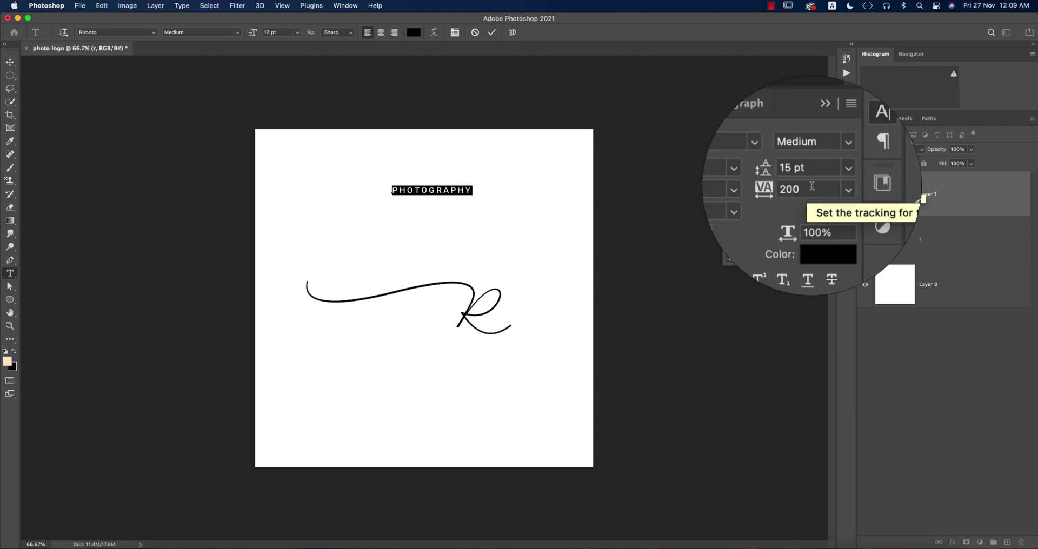
{"action": "left_click", "coordinate": [830, 187]}
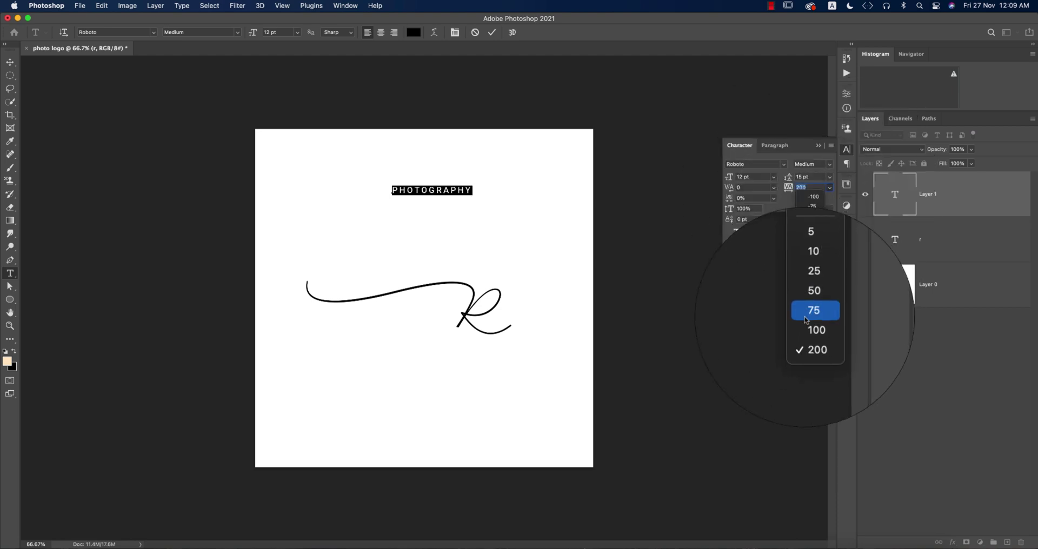
{"action": "left_click", "coordinate": [812, 188]}
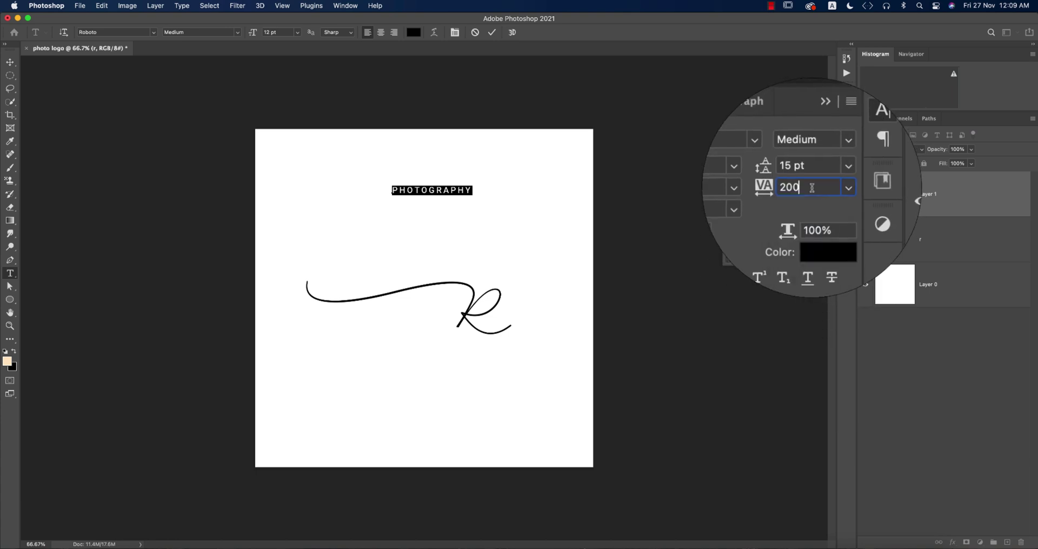
{"action": "scroll", "coordinate": [812, 187], "scroll_direction": "up", "scroll_amount": 12}
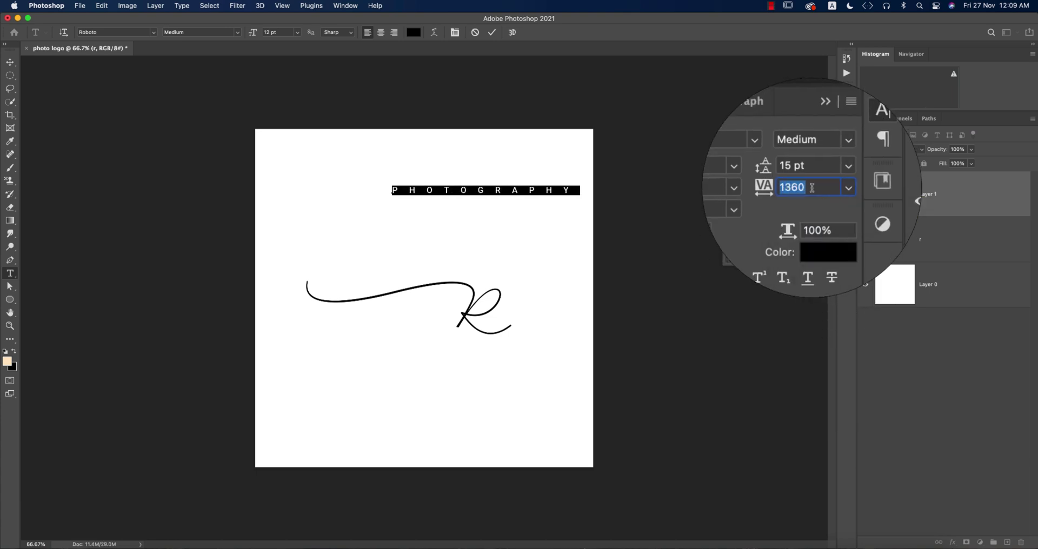
{"action": "scroll", "coordinate": [812, 188], "scroll_direction": "down", "scroll_amount": 4}
{"action": "left_click", "coordinate": [492, 32]}
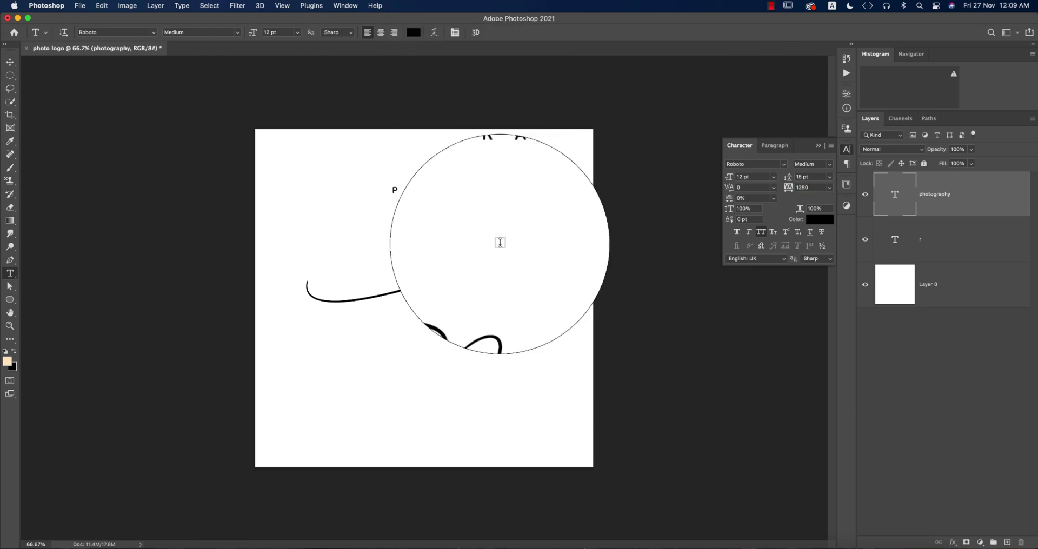
Move PHOTOGRAPHY down beneath the swash, against the script R's stem.
{"action": "left_click", "coordinate": [11, 63]}
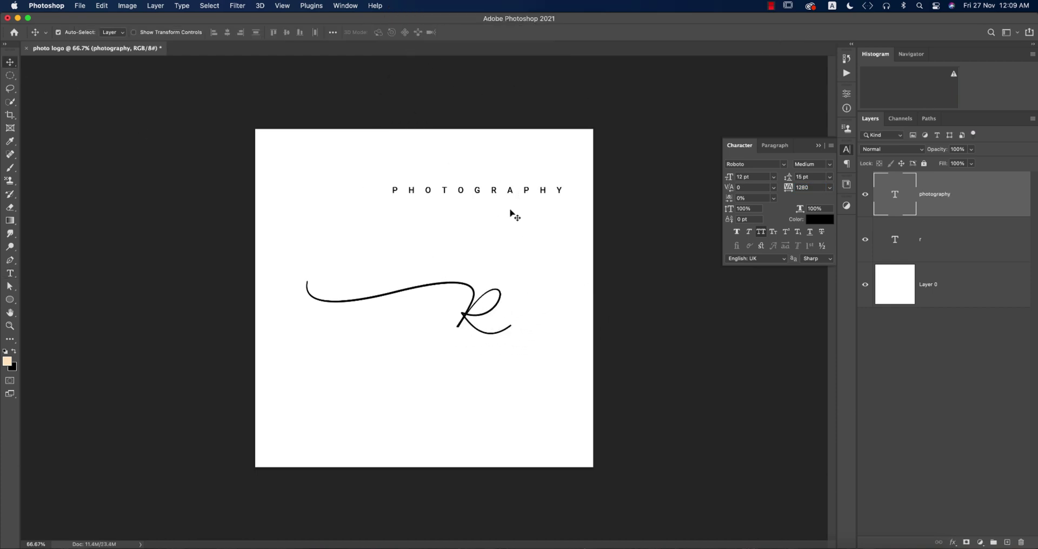
{"action": "left_click_drag", "start_coordinate": [494, 196], "coordinate": [385, 325]}
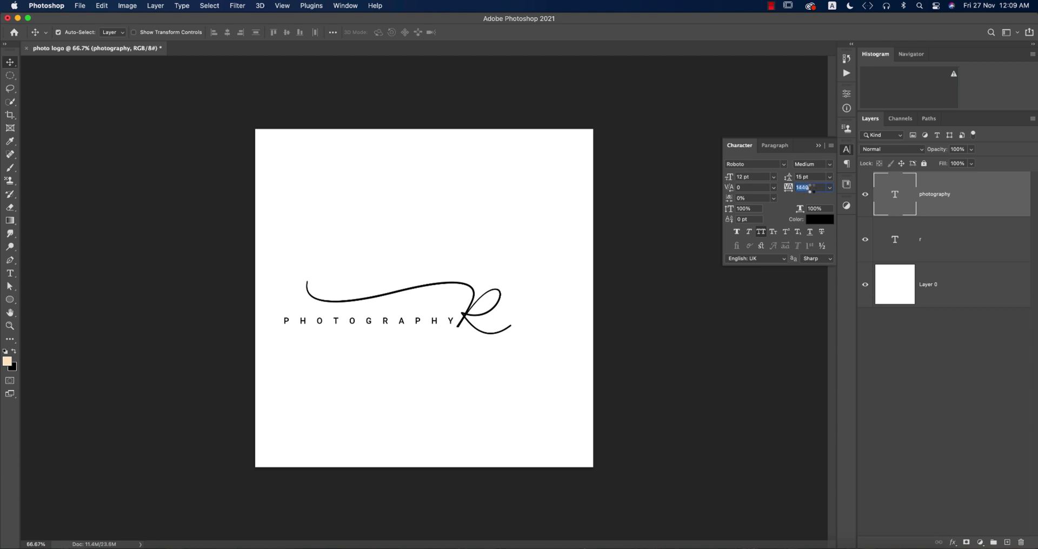
{"action": "scroll", "coordinate": [814, 188], "scroll_direction": "up", "scroll_amount": 5}
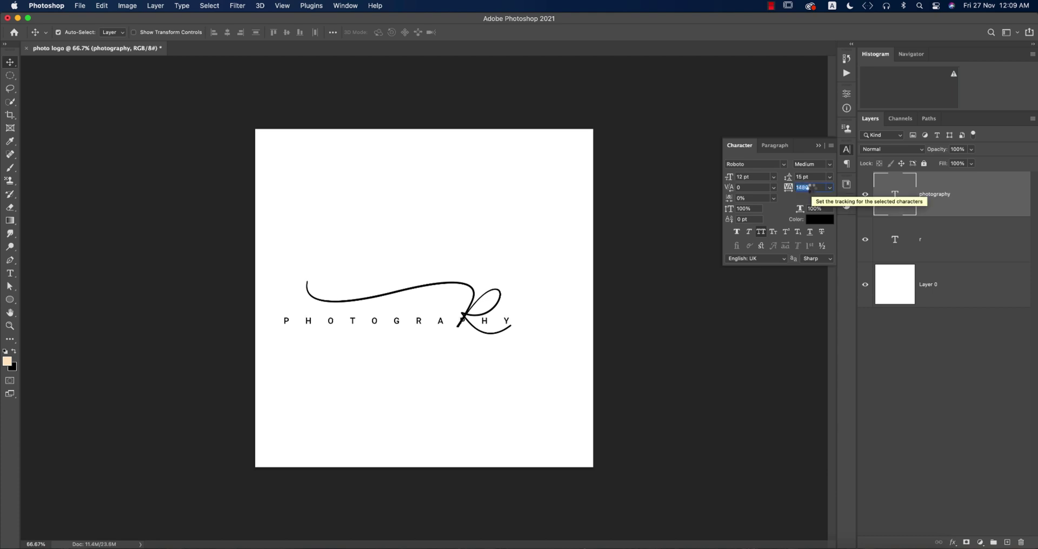
{"action": "scroll", "coordinate": [812, 190], "scroll_direction": "down", "scroll_amount": 4}
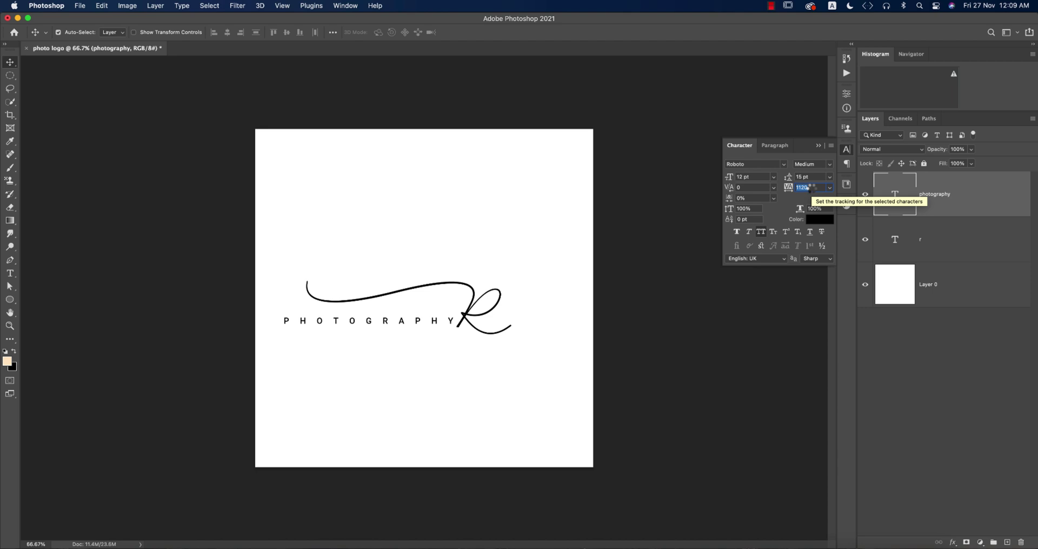
{"action": "scroll", "coordinate": [809, 189], "scroll_direction": "down", "scroll_amount": 9}
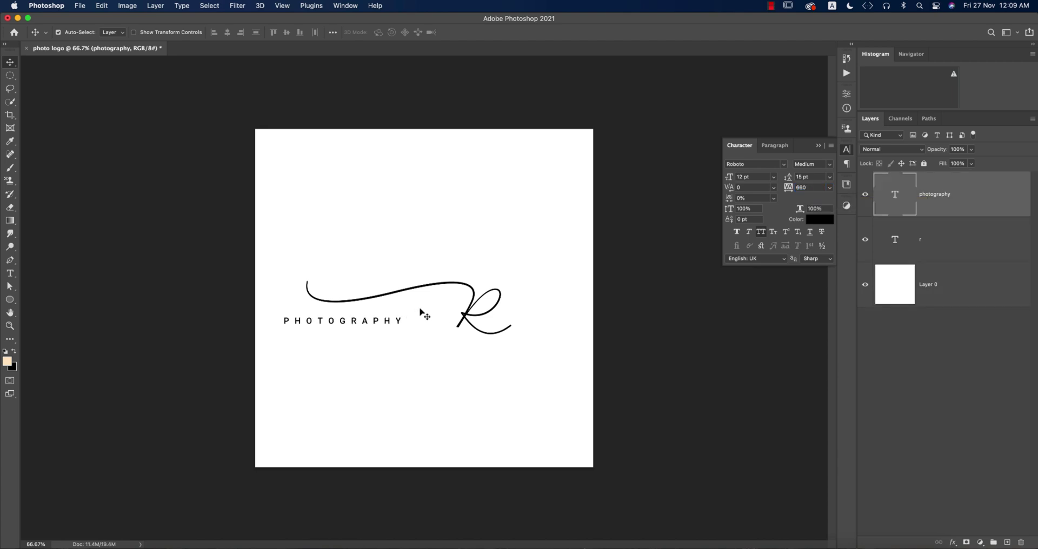
{"action": "left_click_drag", "start_coordinate": [401, 323], "coordinate": [442, 314]}
Shrink PHOTOGRAPHY to about 61% (roughly 7.33 pt) and collapse the Character panel.
{"action": "key", "text": "super+t"}
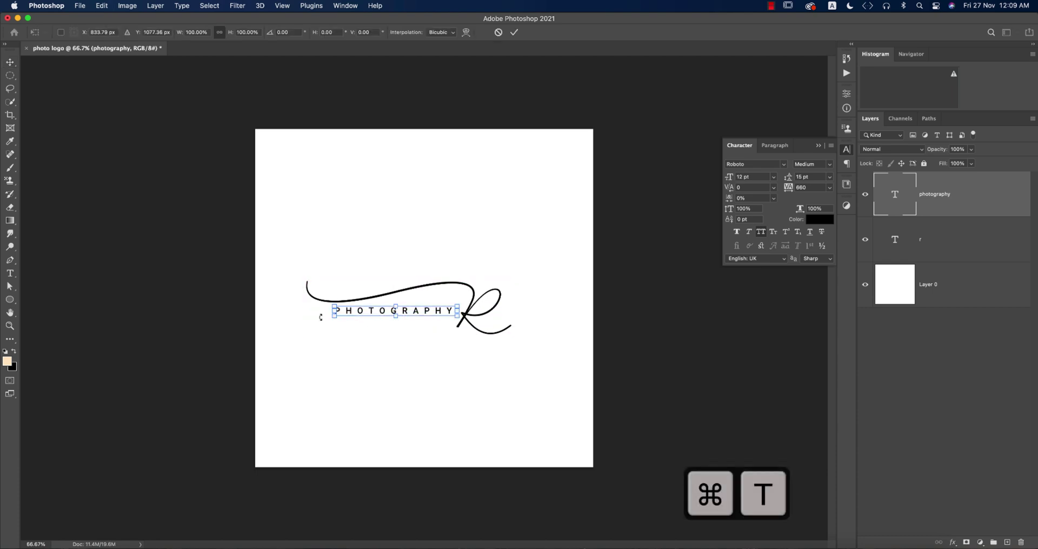
{"action": "left_click_drag", "start_coordinate": [332, 313], "coordinate": [382, 312]}
{"action": "left_click", "coordinate": [514, 32]}
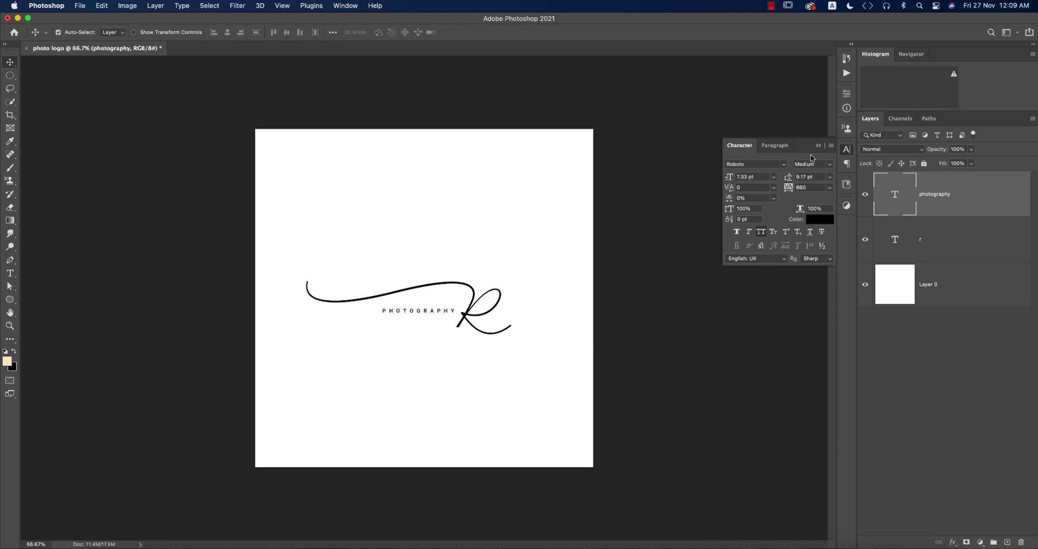
{"action": "left_click", "coordinate": [819, 147]}
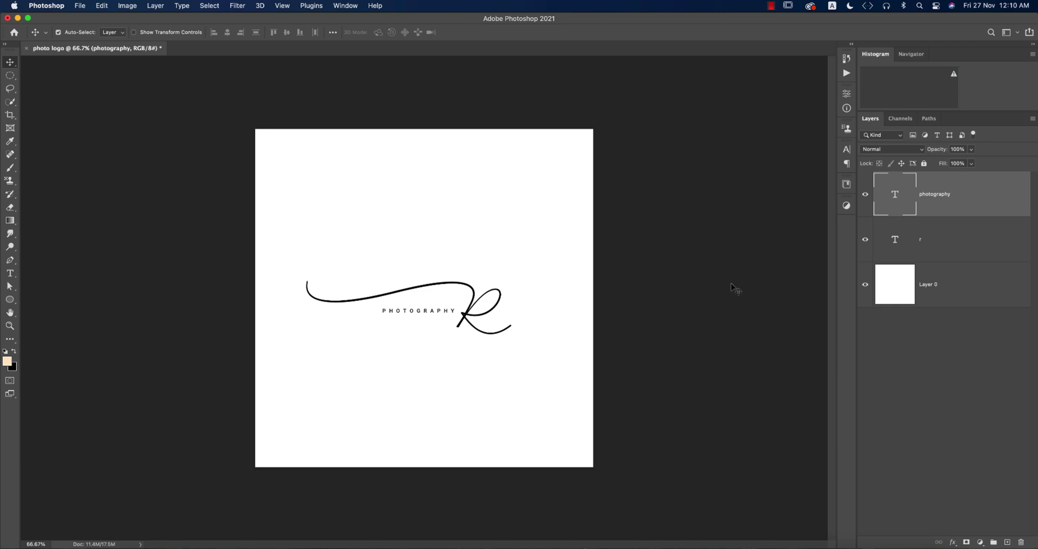
Save the logo as photo logo.psd and hide white Layer 0 for a transparent background.
{"action": "left_click", "coordinate": [866, 286]}
{"action": "left_click", "coordinate": [865, 285]}
{"action": "key", "text": "super+s"}
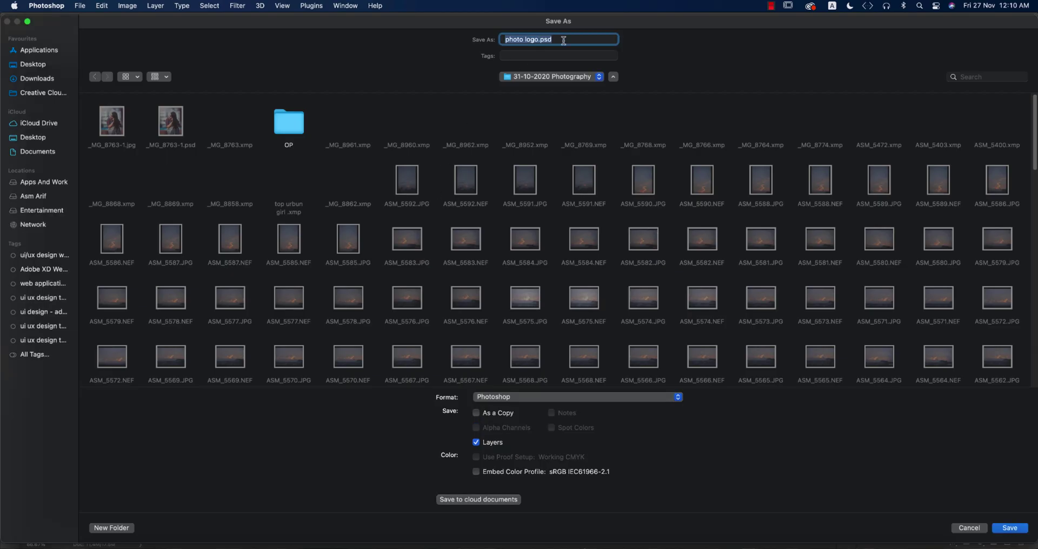
{"action": "left_click", "coordinate": [42, 188]}
{"action": "key", "text": "Return"}
{"action": "key", "text": "Return"}
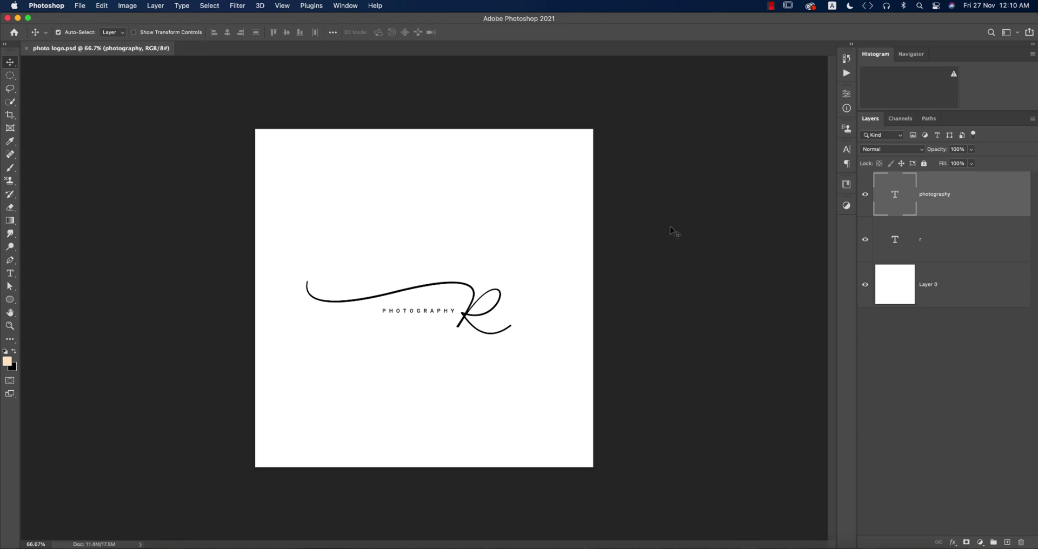
{"action": "left_click", "coordinate": [866, 287]}
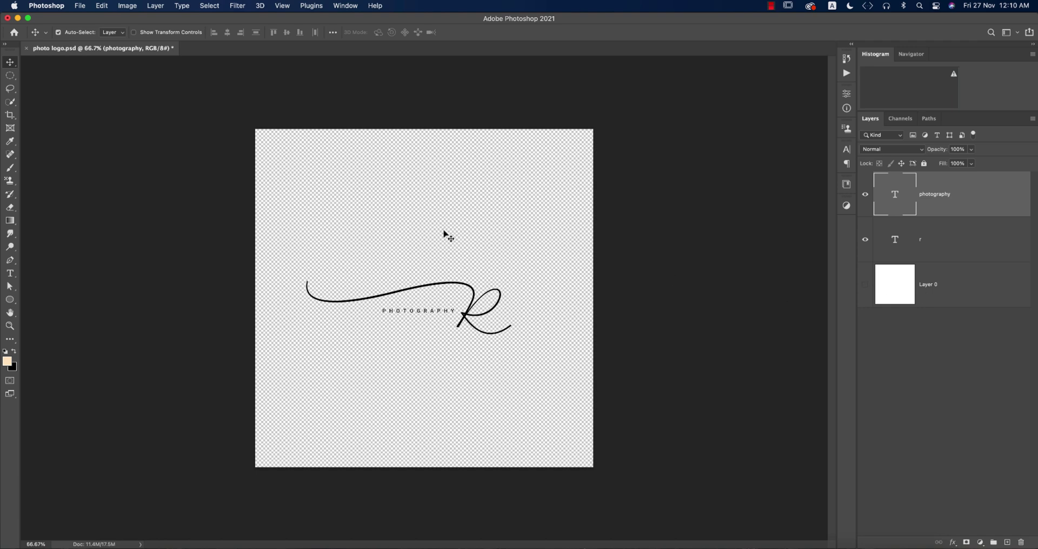
Save a copy of the logo as photo logo.png in PNG format with default PNG options.
{"action": "left_click", "coordinate": [79, 5]}
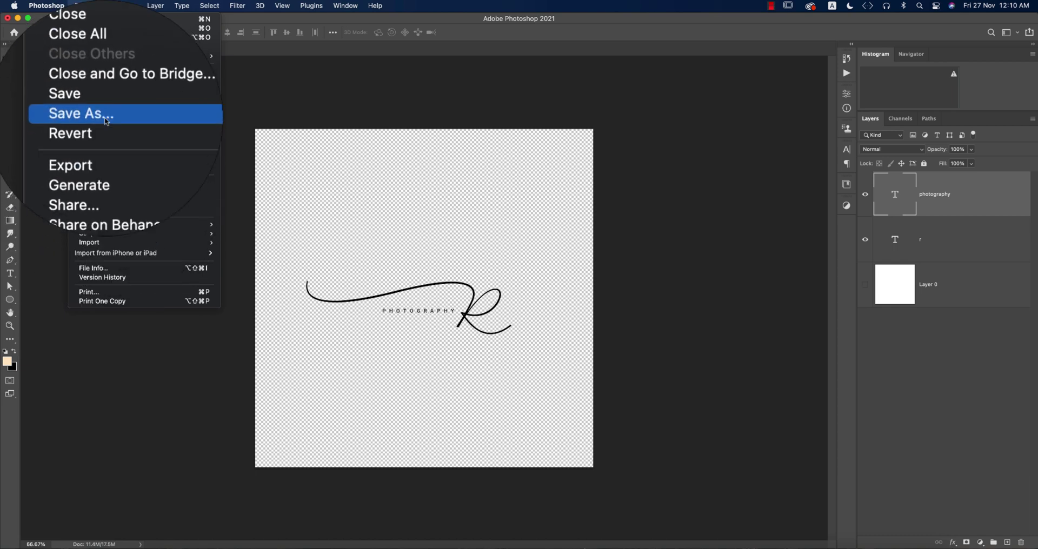
{"action": "left_click", "coordinate": [104, 122]}
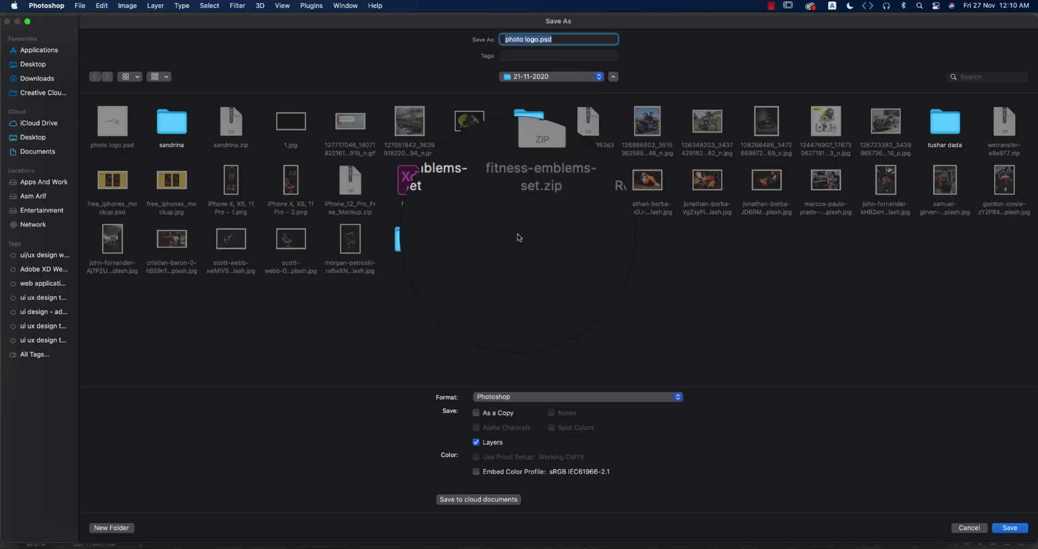
{"action": "left_click", "coordinate": [554, 398]}
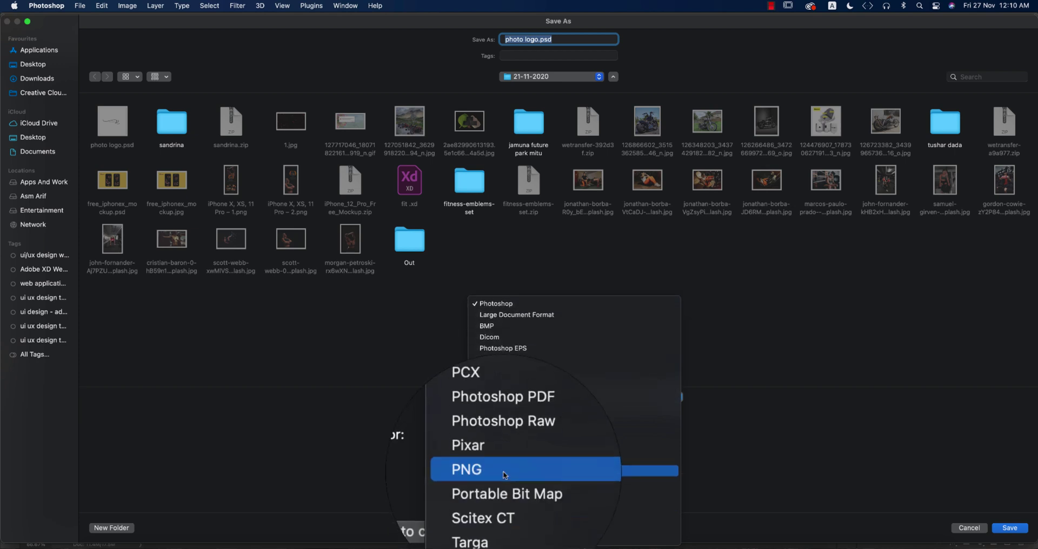
{"action": "left_click", "coordinate": [503, 475]}
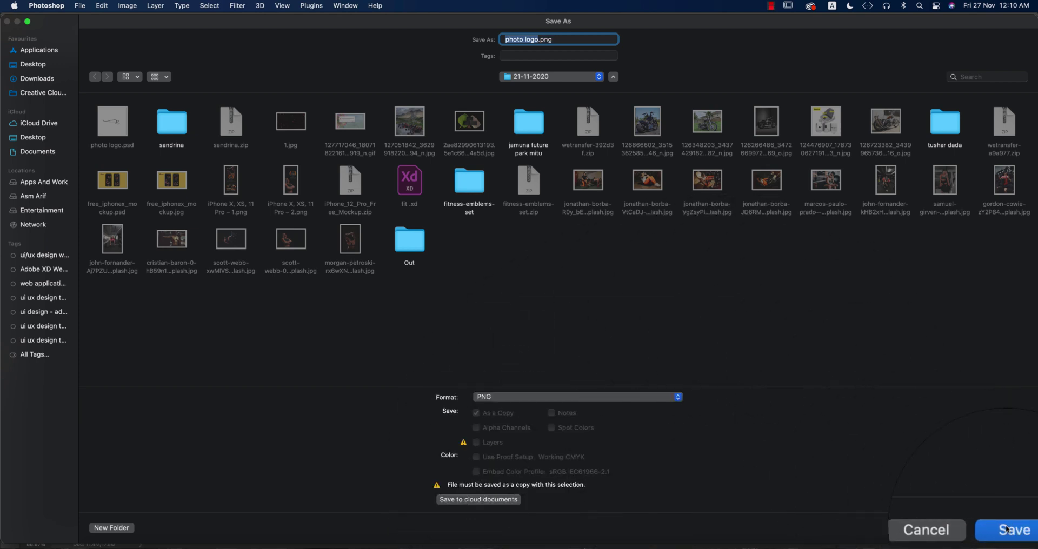
{"action": "key", "text": "Return"}
{"action": "left_click", "coordinate": [594, 238]}
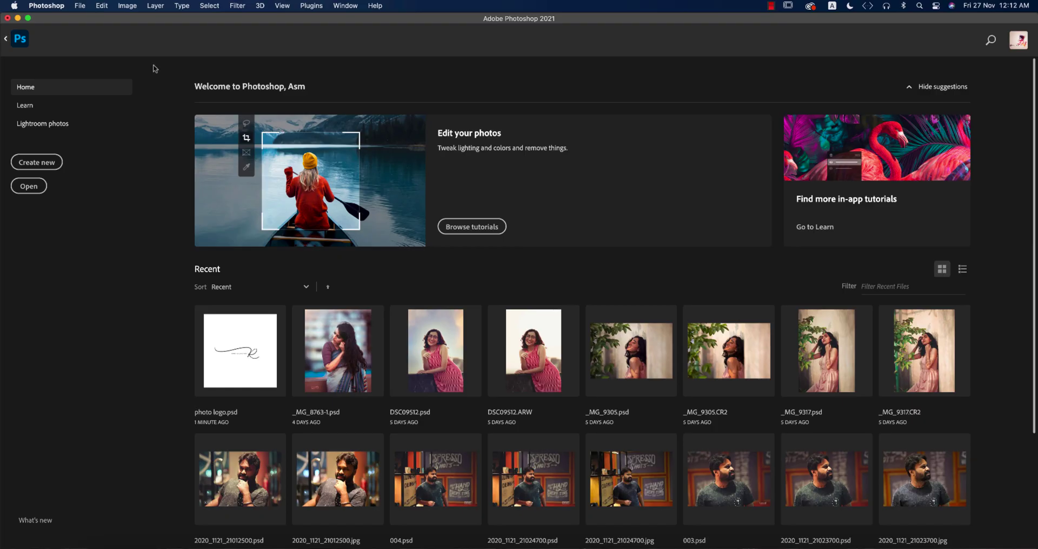
Open the john-fornander Unsplash JPEG of a woman deadlifting in a gym.
{"action": "left_click", "coordinate": [78, 6]}
{"action": "left_click", "coordinate": [91, 30]}
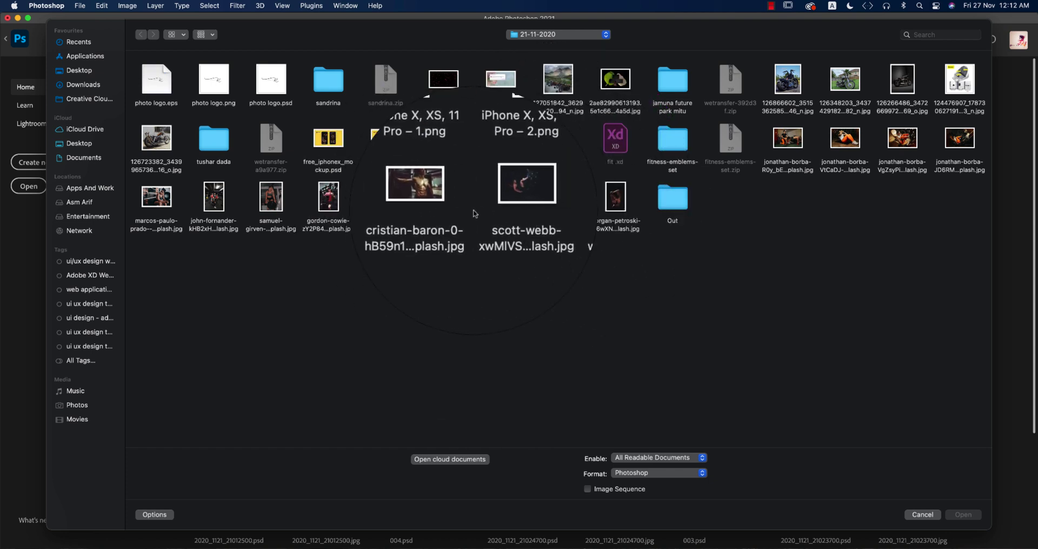
{"action": "left_click", "coordinate": [387, 203]}
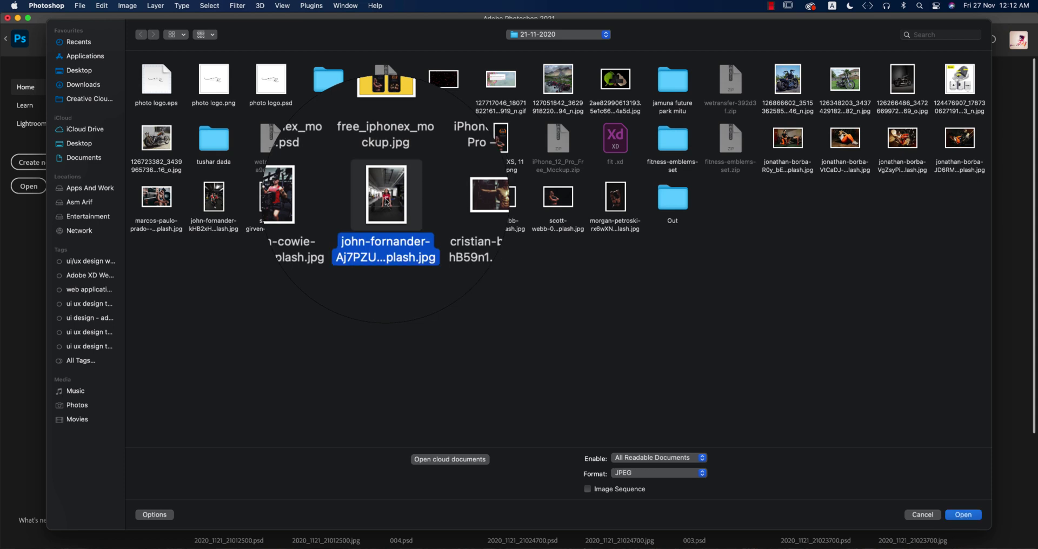
{"action": "double_click", "coordinate": [387, 203]}
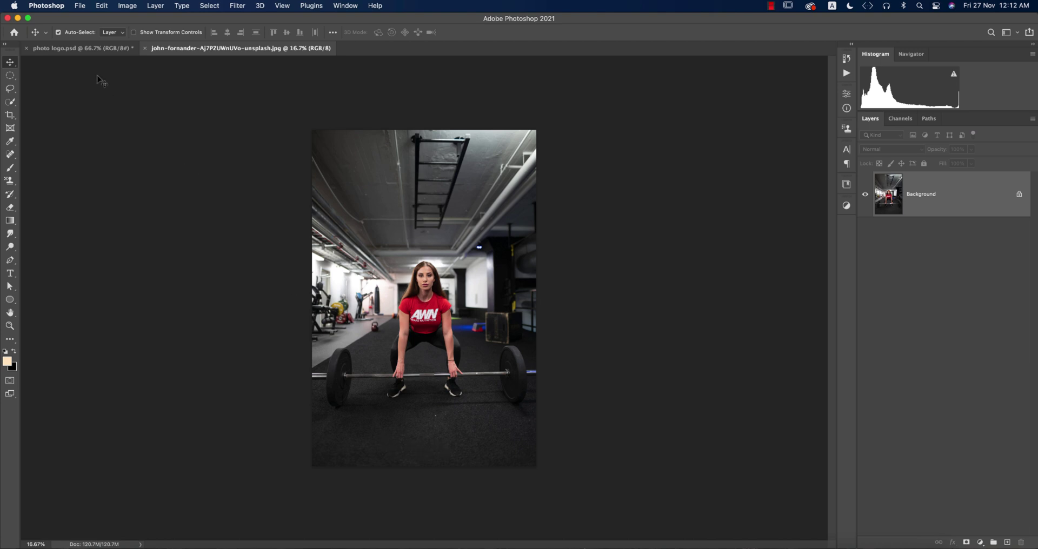
Place photo logo.png into the gym photo as an embedded smart object.
{"action": "left_click", "coordinate": [80, 5]}
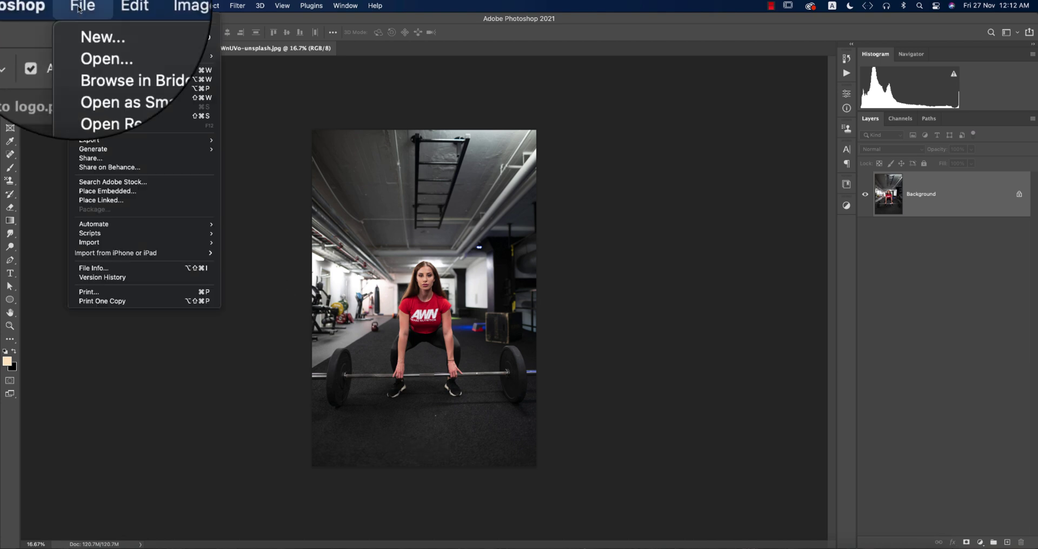
{"action": "left_click", "coordinate": [108, 193]}
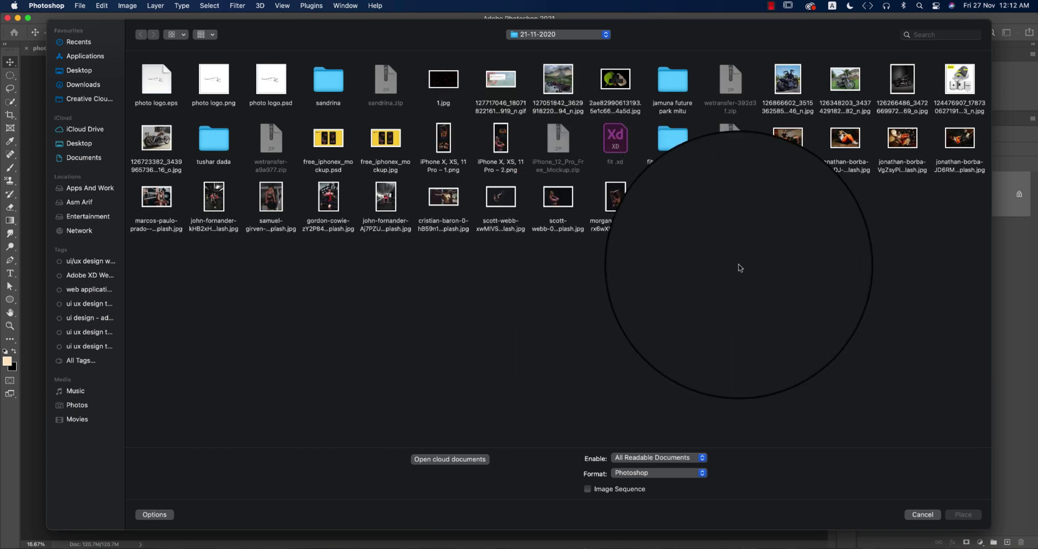
{"action": "left_click", "coordinate": [212, 87]}
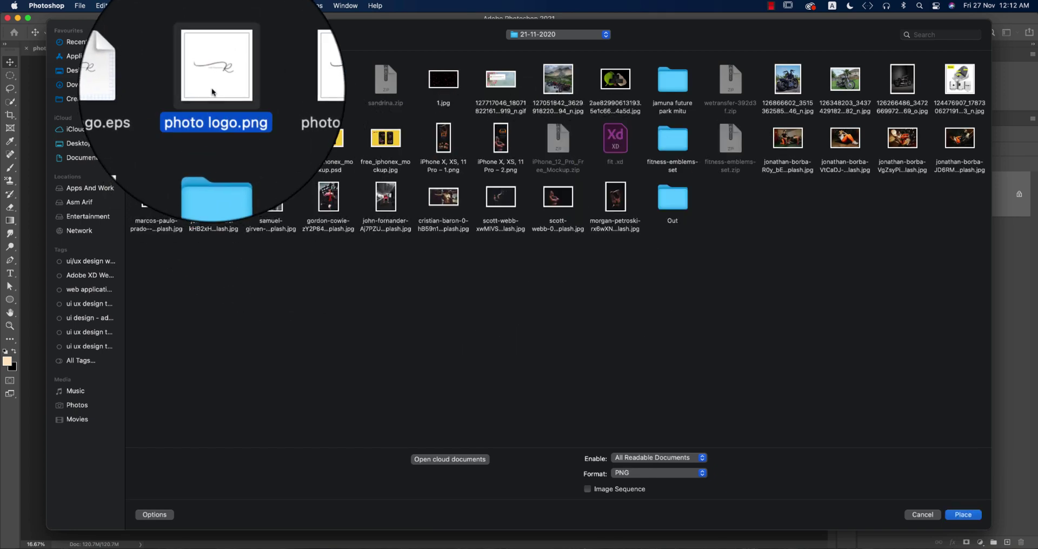
{"action": "left_click", "coordinate": [963, 515]}
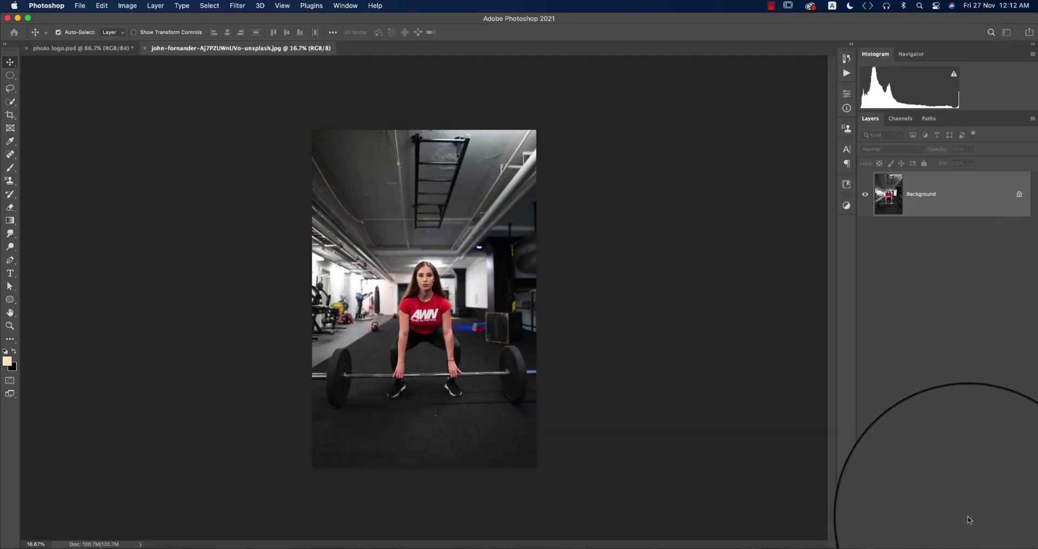
Enlarge the logo to about 398% and set it on the floor below the barbell.
{"action": "left_click_drag", "start_coordinate": [434, 308], "coordinate": [494, 368]}
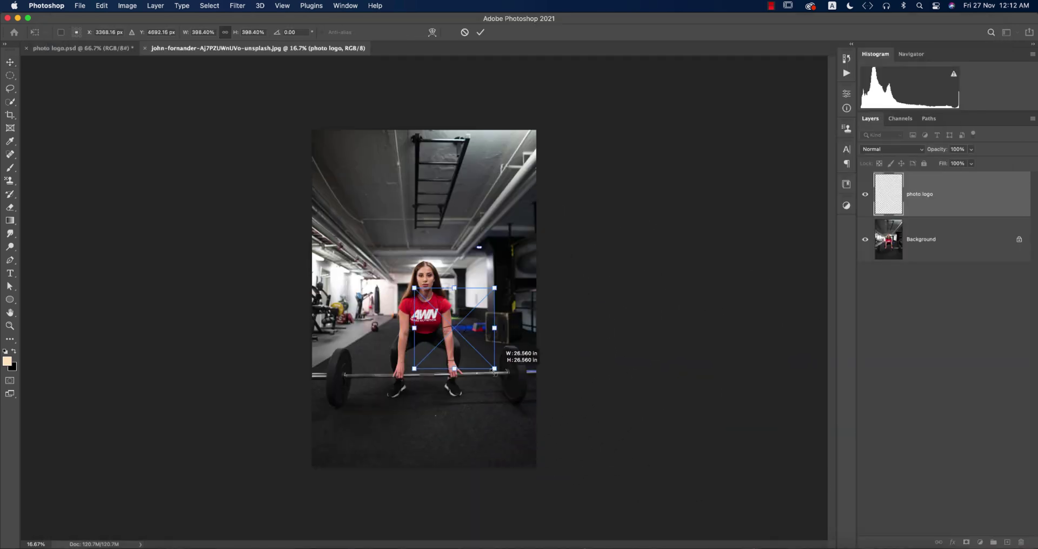
{"action": "left_click_drag", "start_coordinate": [466, 330], "coordinate": [439, 431]}
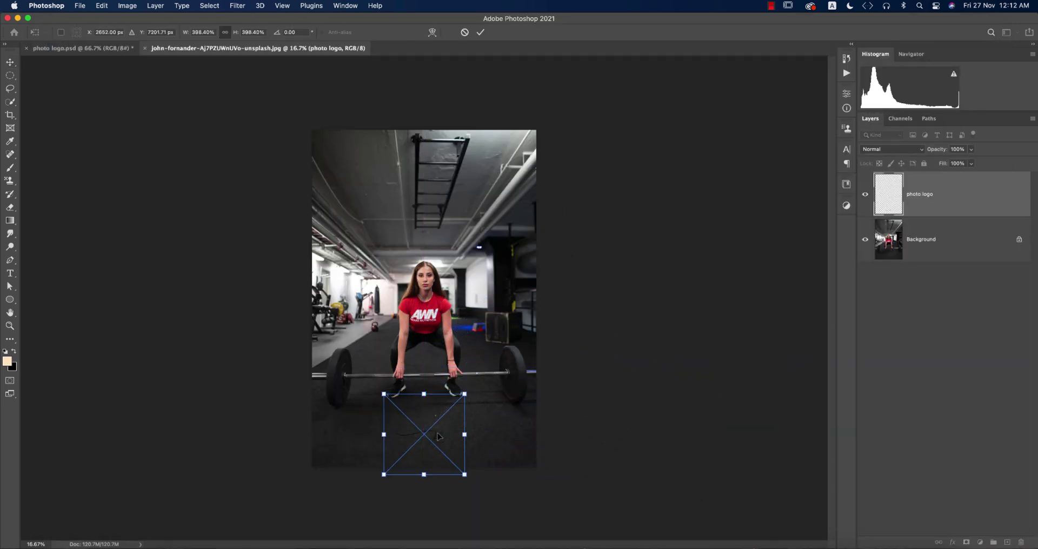
{"action": "key", "text": "Return"}
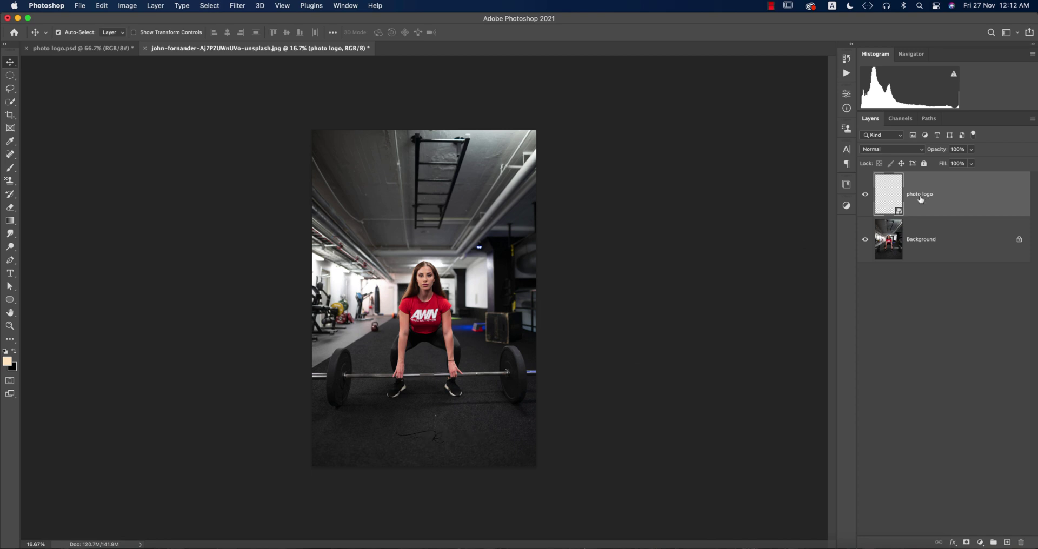
Add a dark gold Color Overlay to the 'photo logo' layer through Blending Options.
{"action": "right_click", "coordinate": [941, 189]}
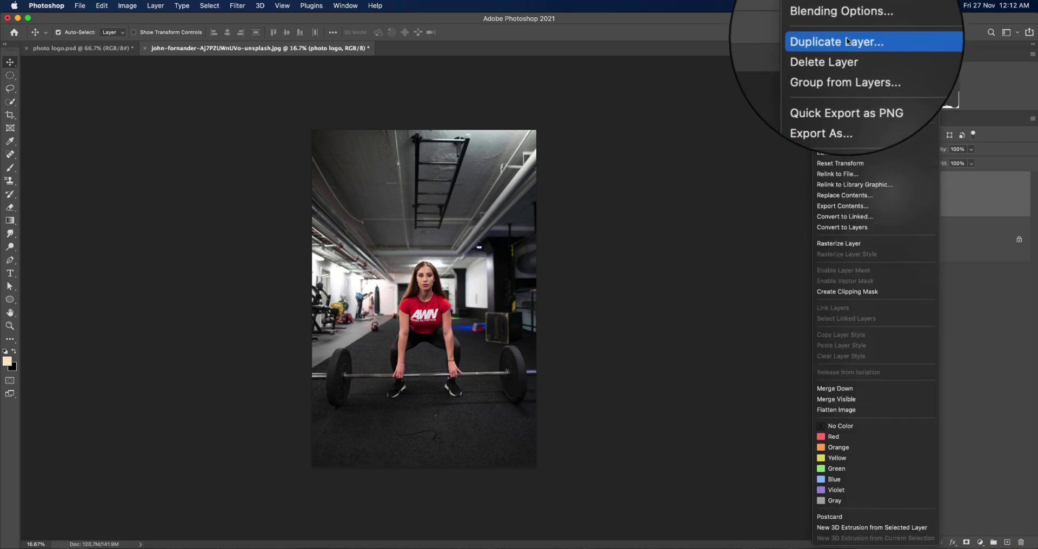
{"action": "left_click", "coordinate": [841, 11]}
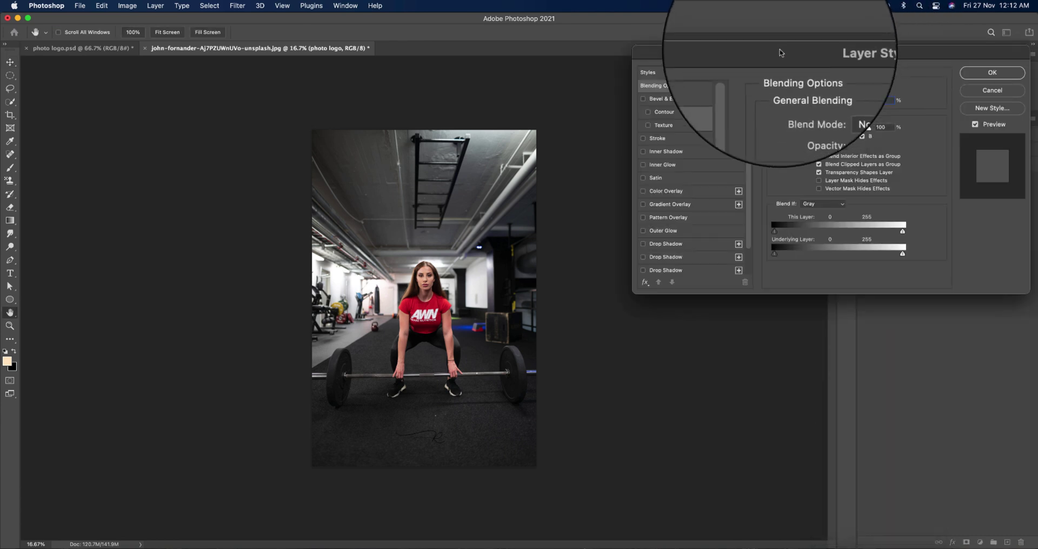
{"action": "left_click", "coordinate": [644, 190]}
{"action": "left_click", "coordinate": [879, 92]}
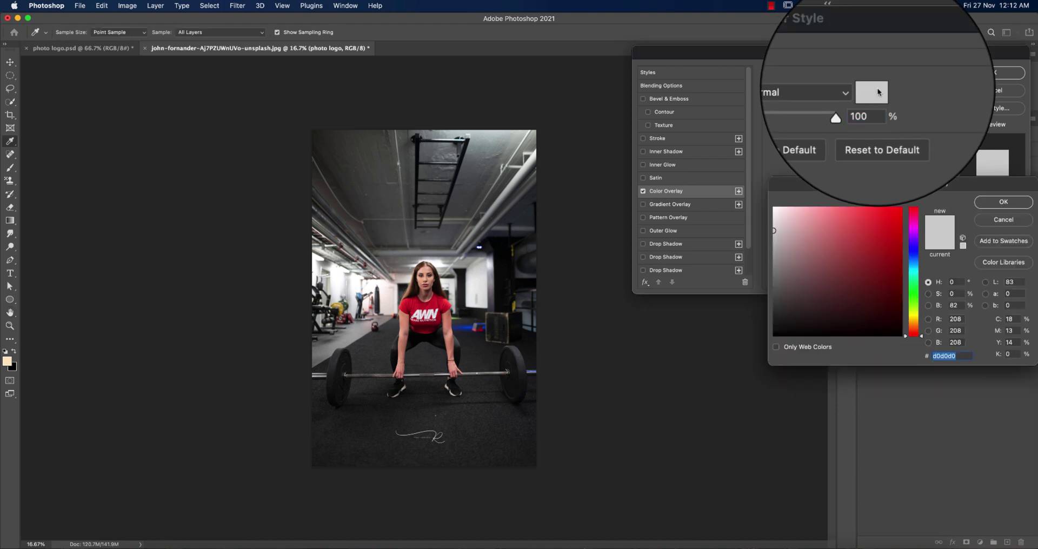
{"action": "left_click", "coordinate": [443, 307]}
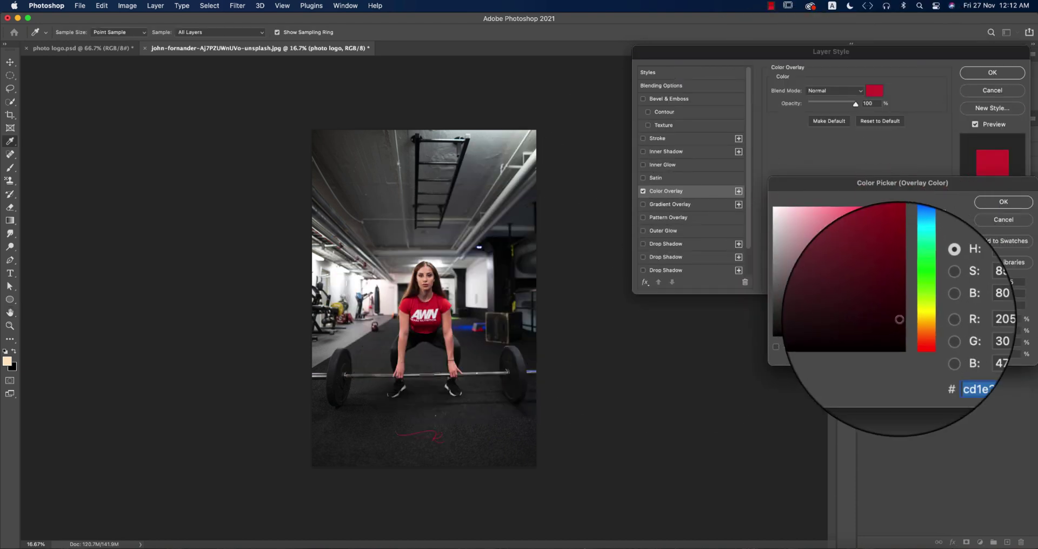
{"action": "left_click", "coordinate": [913, 317]}
{"action": "left_click", "coordinate": [900, 214]}
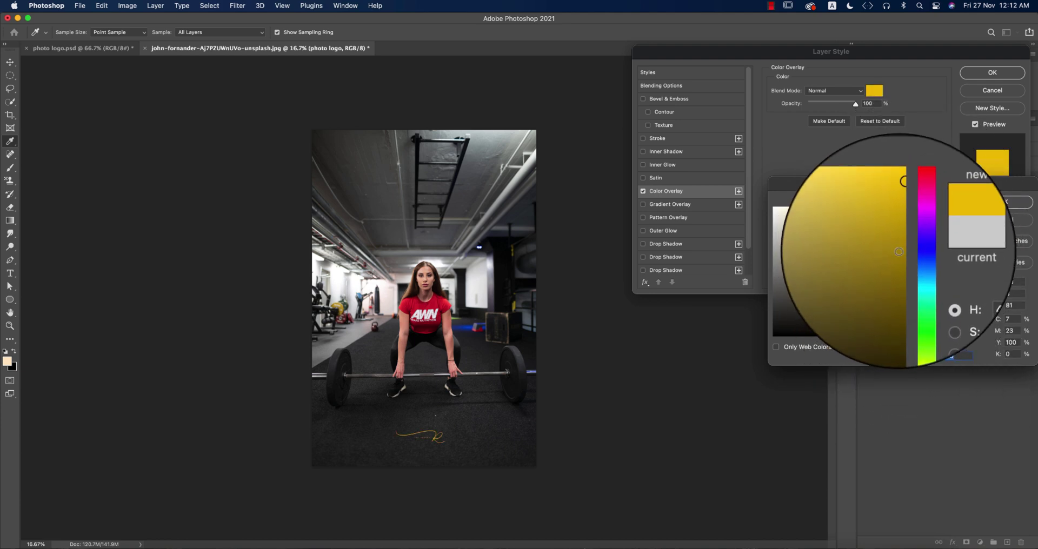
{"action": "left_click", "coordinate": [901, 249]}
{"action": "left_click", "coordinate": [1007, 203]}
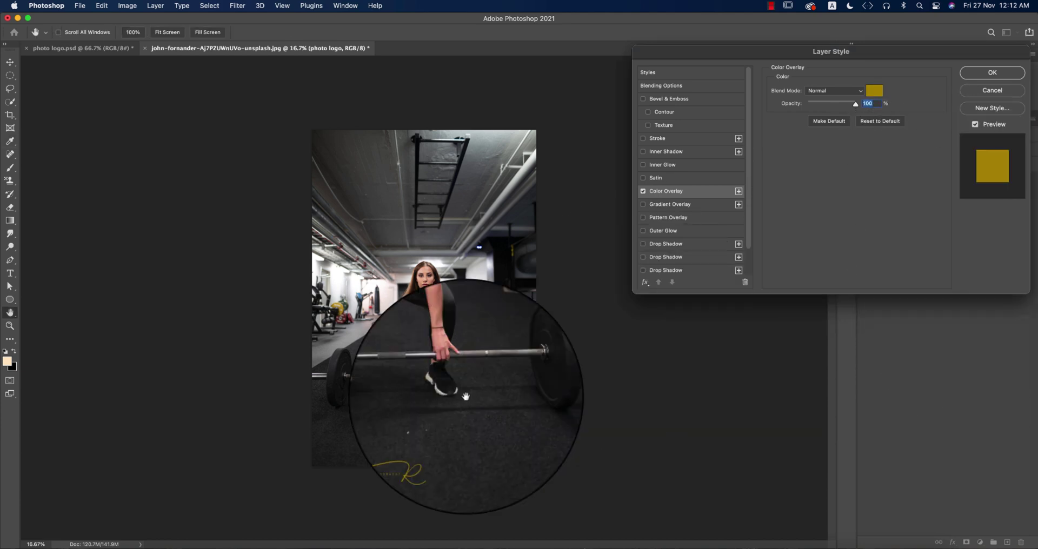
{"action": "left_click", "coordinate": [970, 81]}
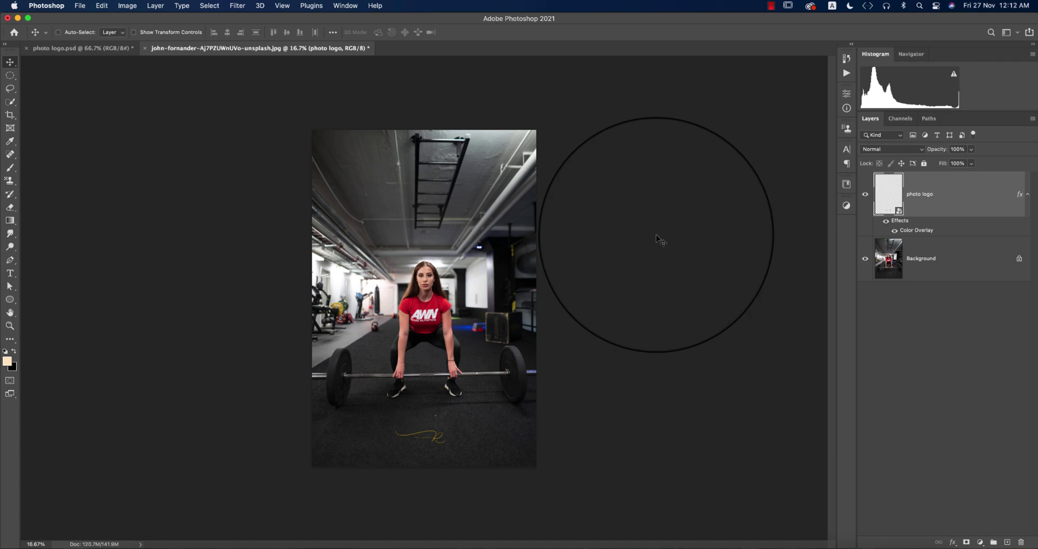
Enlarge the logo to about 745% and lower the layer opacity to 73%.
{"action": "key", "text": "super+t"}
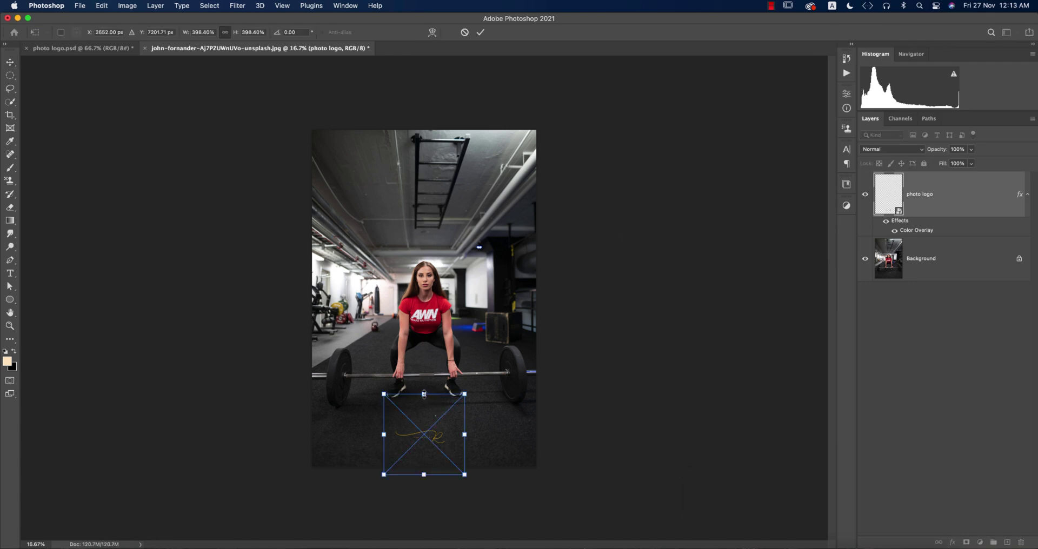
{"action": "left_click_drag", "start_coordinate": [433, 394], "coordinate": [449, 359]}
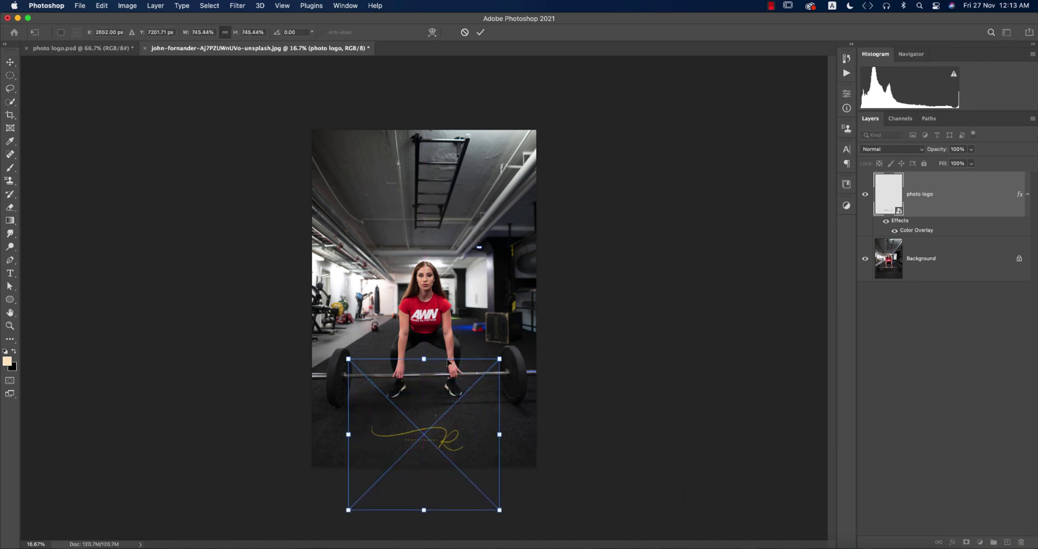
{"action": "key", "text": "Return"}
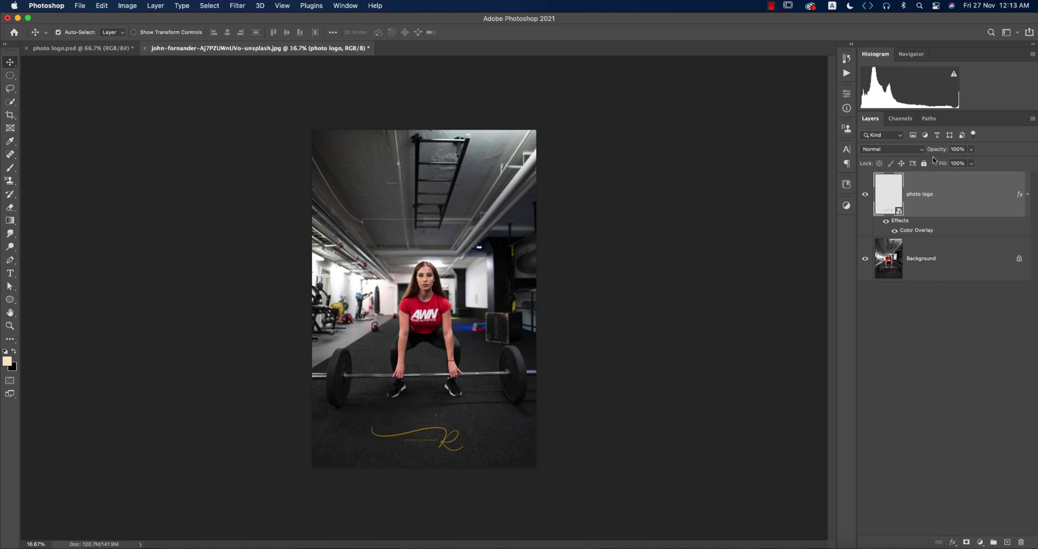
{"action": "left_click_drag", "start_coordinate": [941, 151], "coordinate": [926, 155]}
Change the logo's Color Overlay colour to white.
{"action": "double_click", "coordinate": [918, 230]}
{"action": "left_click", "coordinate": [876, 91]}
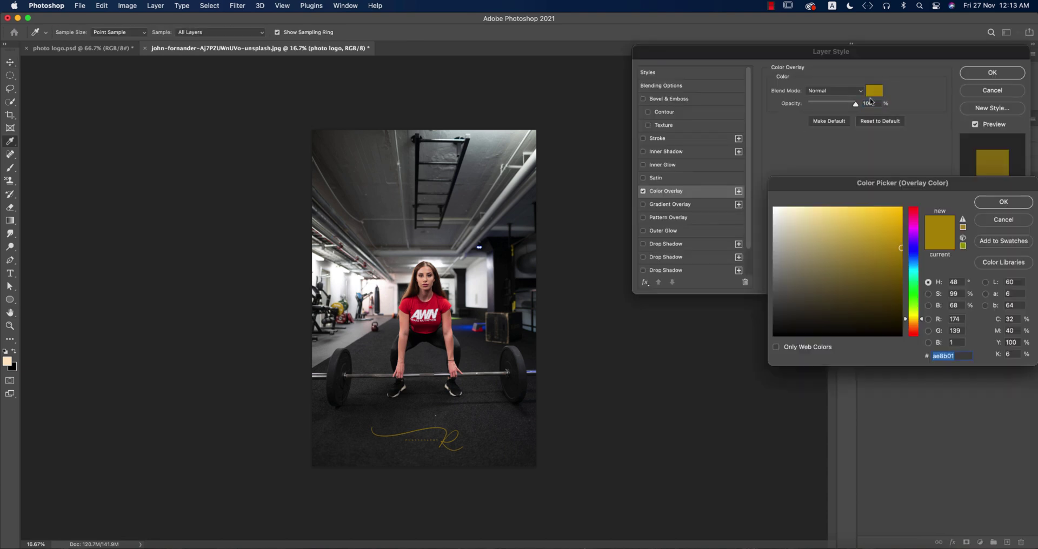
{"action": "left_click_drag", "start_coordinate": [797, 220], "coordinate": [737, 189]}
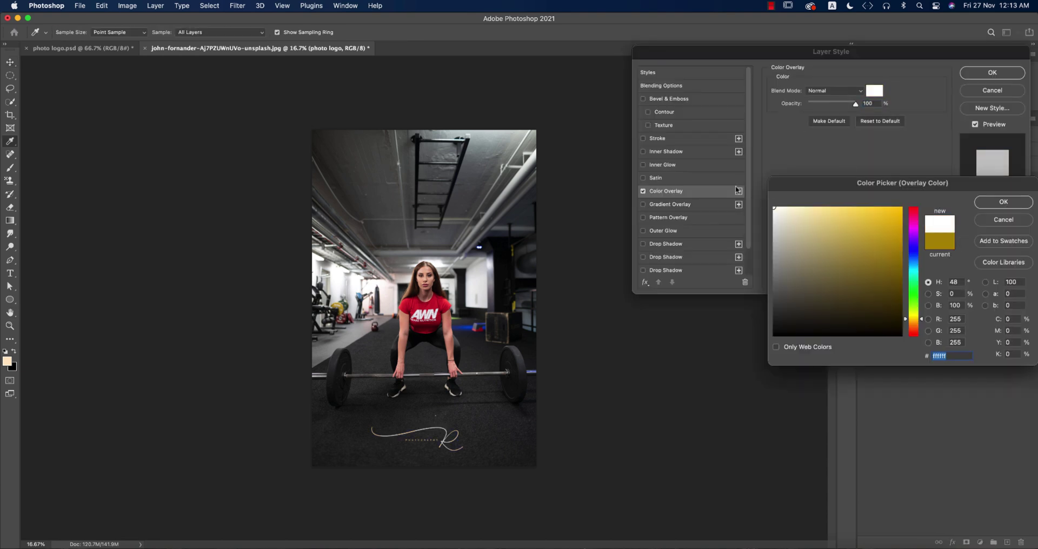
{"action": "left_click", "coordinate": [988, 194]}
{"action": "left_click", "coordinate": [985, 75]}
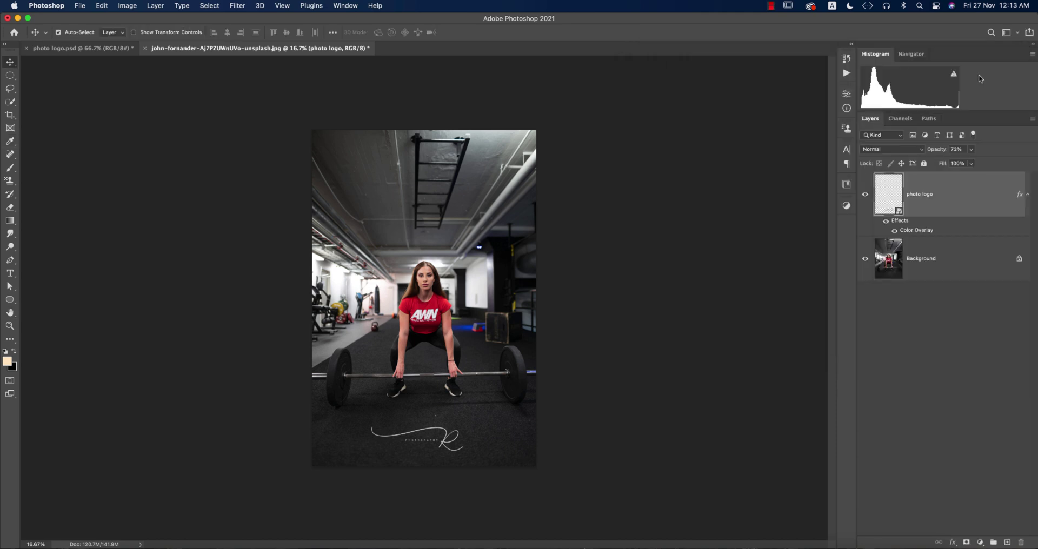
Try red and light pink overlay colours, then cancel to keep the logo white.
{"action": "double_click", "coordinate": [908, 233]}
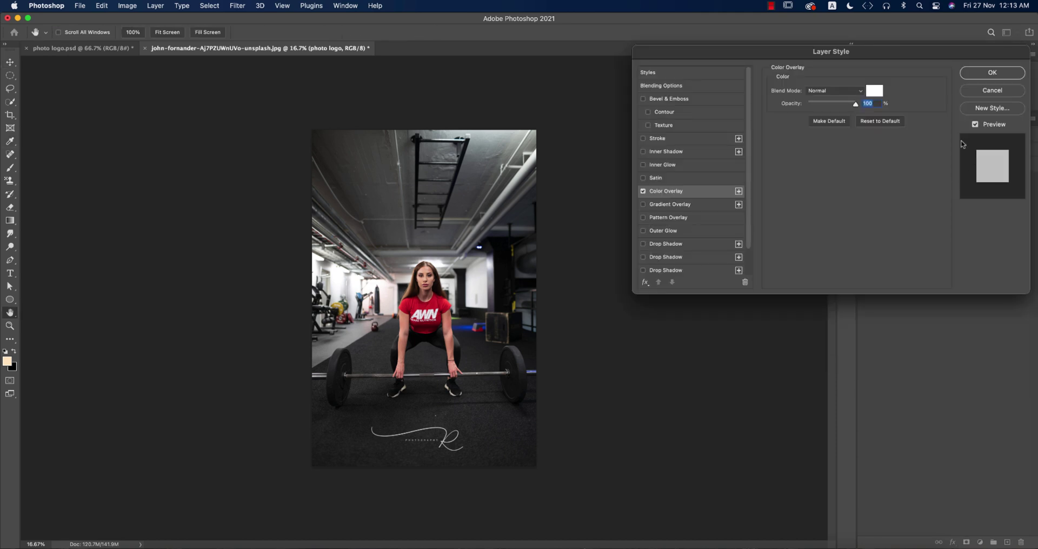
{"action": "left_click", "coordinate": [875, 92]}
{"action": "left_click", "coordinate": [437, 301]}
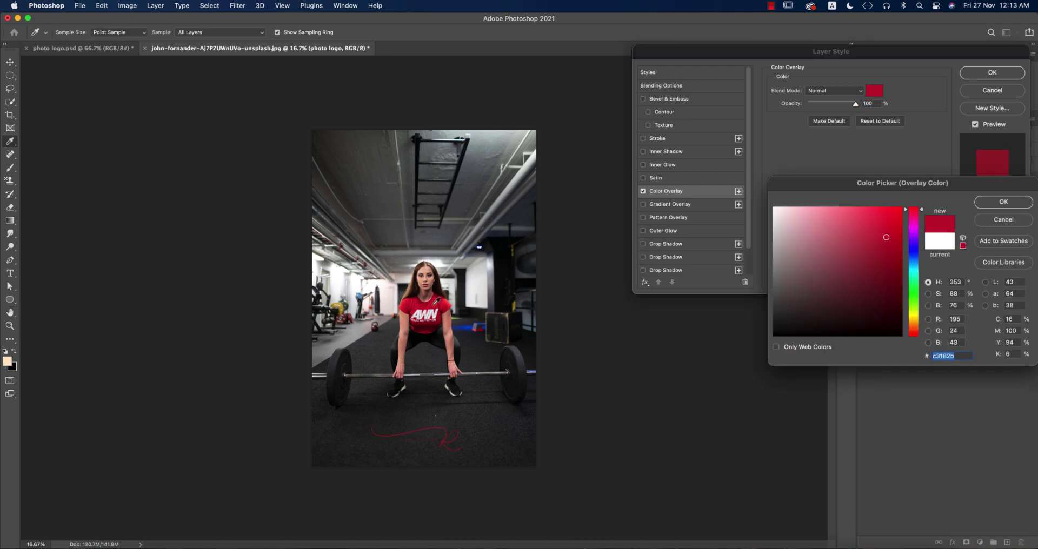
{"action": "left_click", "coordinate": [831, 209]}
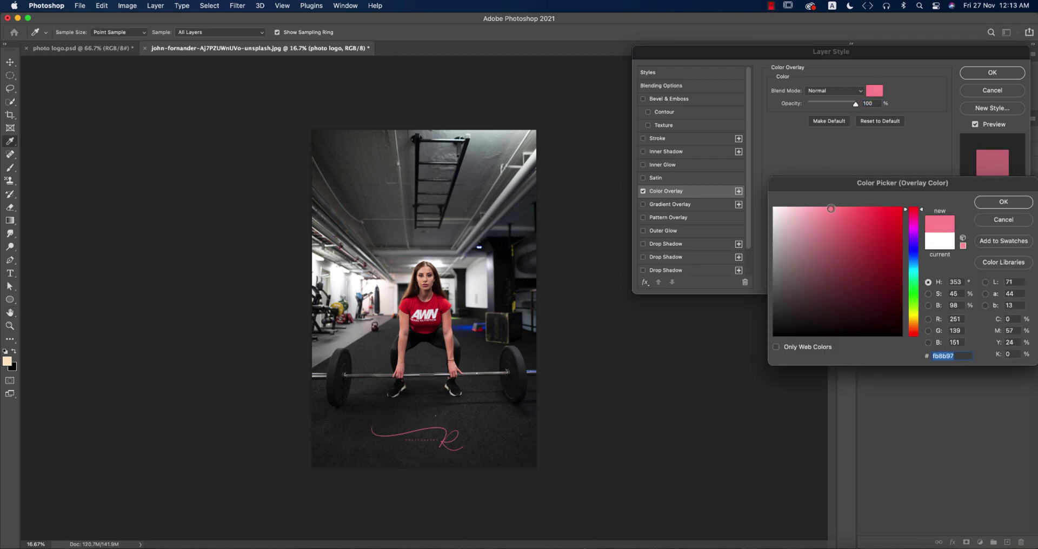
{"action": "key", "text": "Escape"}
{"action": "key", "text": "Escape"}
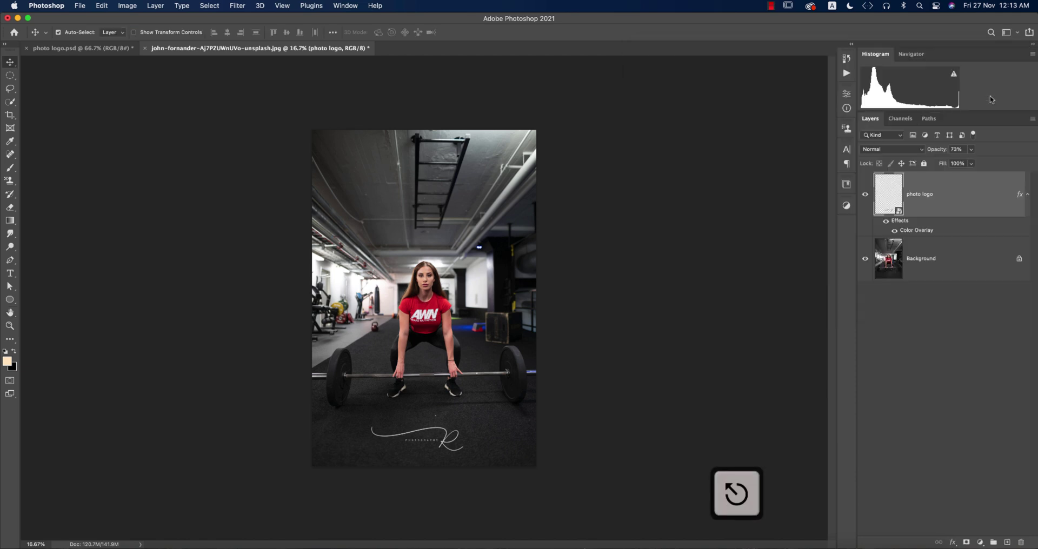